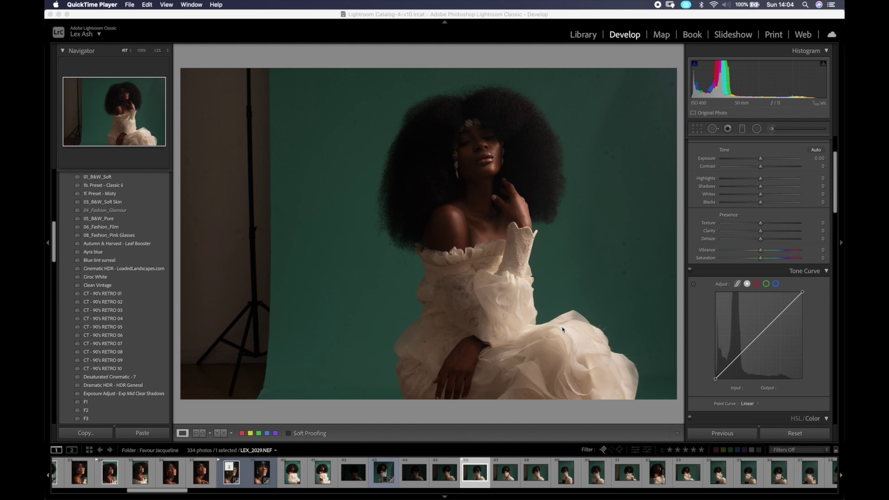
Enable Remove Chromatic Aberration and Profile Corrections for the photo in Lens Corrections.
scroll(711, 368, down, 10)
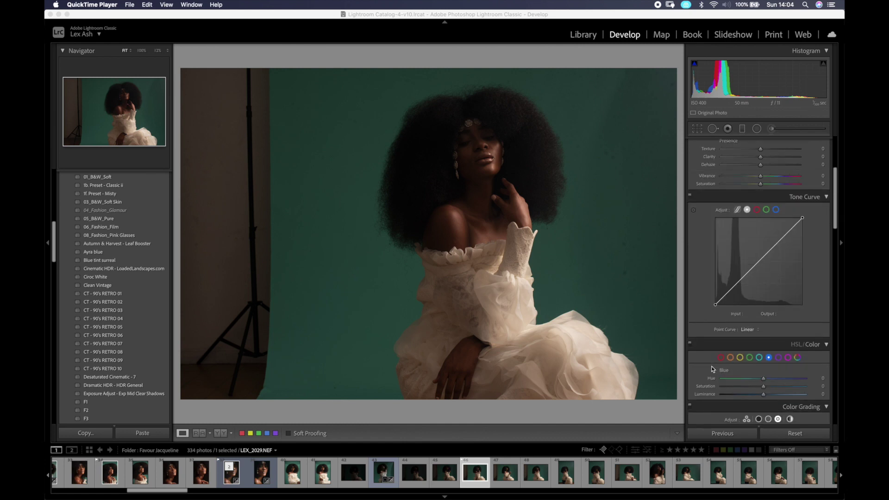
scroll(712, 369, down, 10)
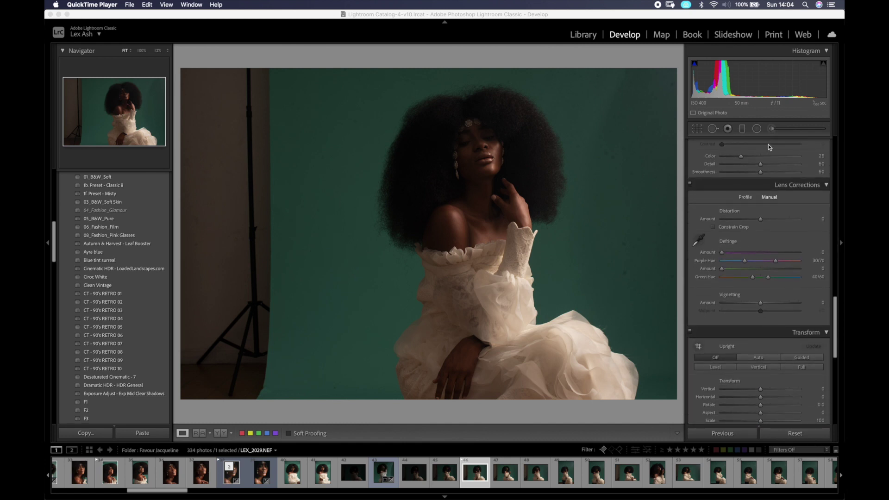
click(746, 198)
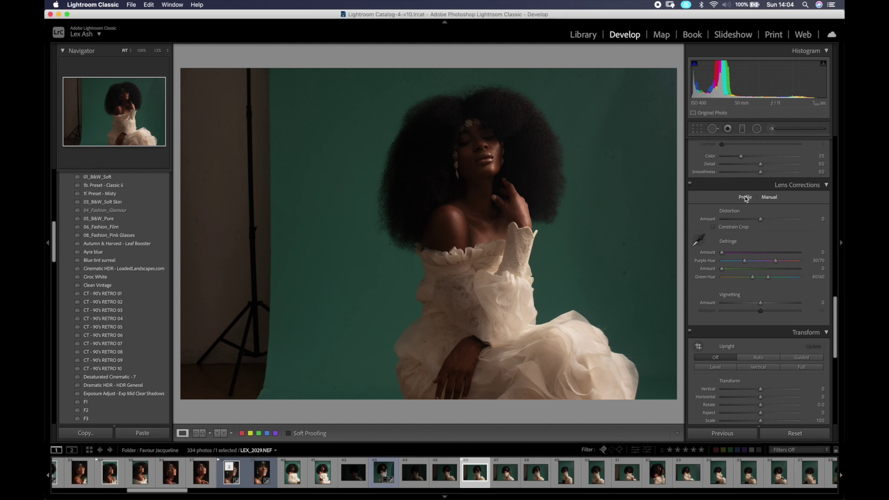
click(745, 199)
click(718, 210)
click(715, 217)
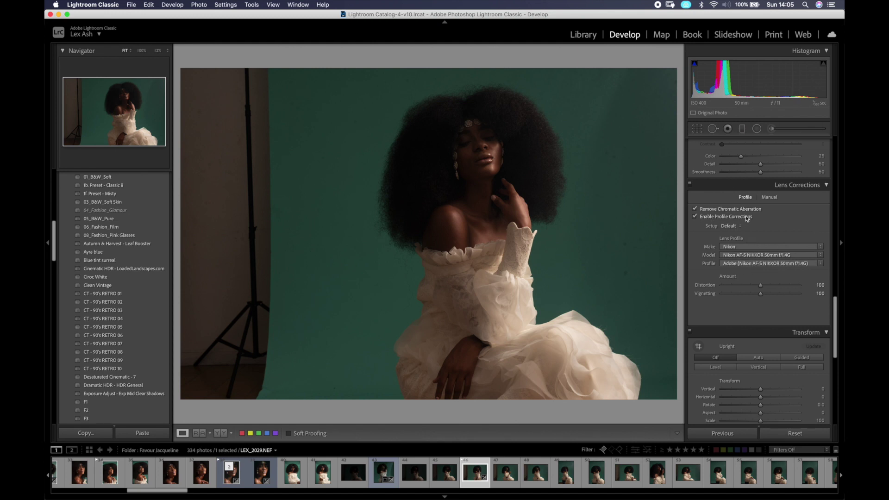
click(768, 198)
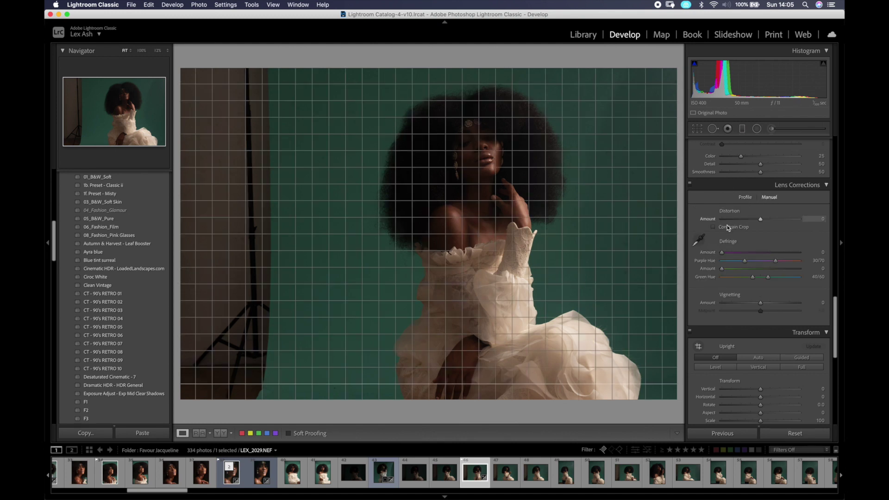
click(749, 198)
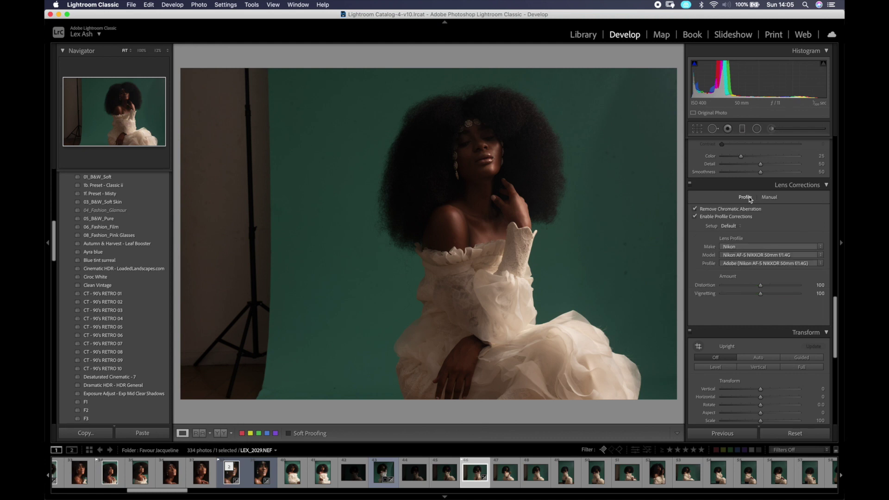
Crop both sides of the photo, cutting out the light stand and backdrop edge so the model is centred, and apply the crop.
scroll(750, 199, up, 1)
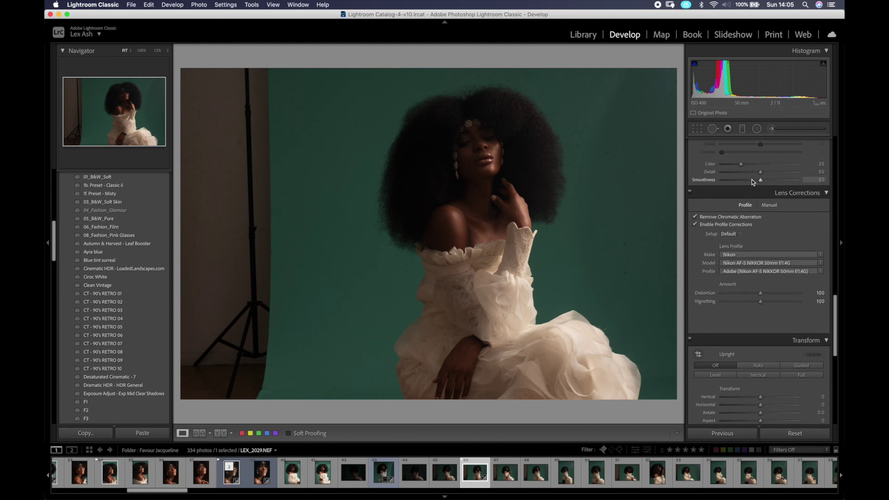
scroll(740, 208, up, 10)
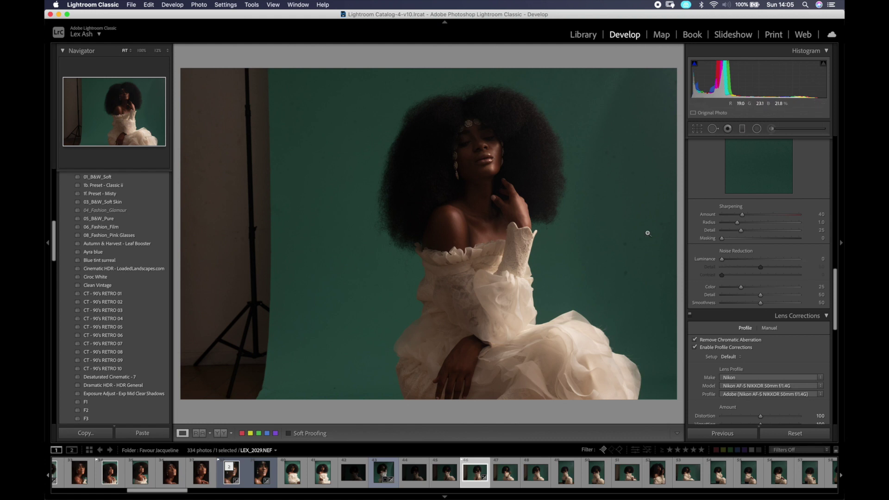
scroll(744, 216, up, 15)
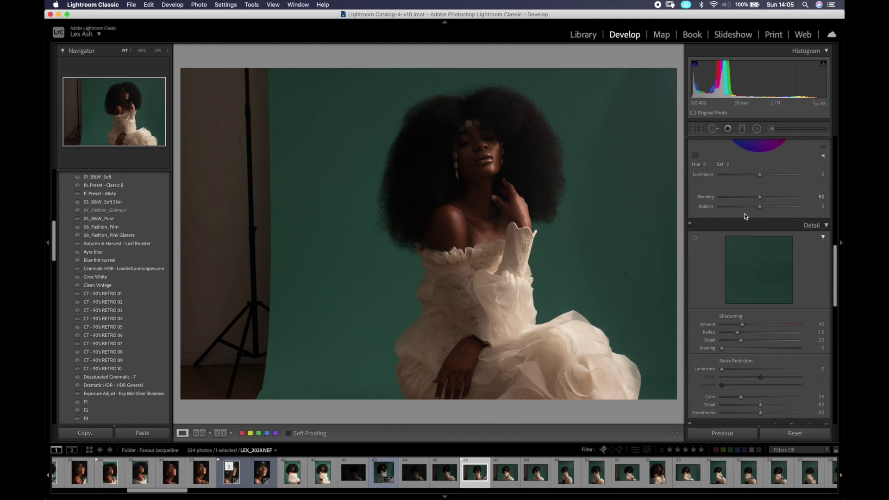
scroll(745, 216, up, 3)
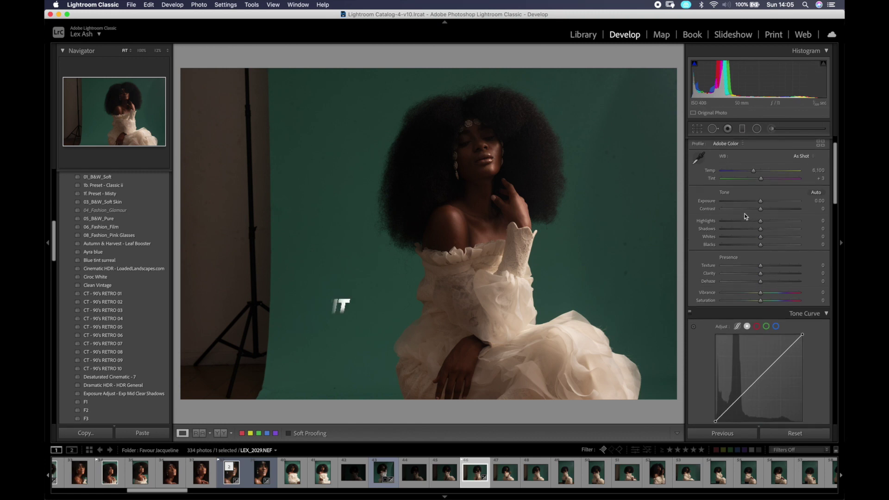
scroll(736, 185, up, 2)
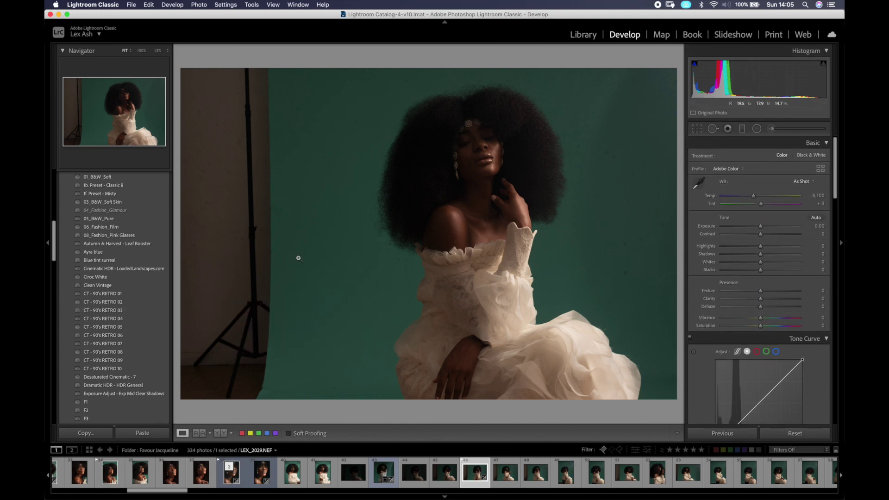
click(697, 129)
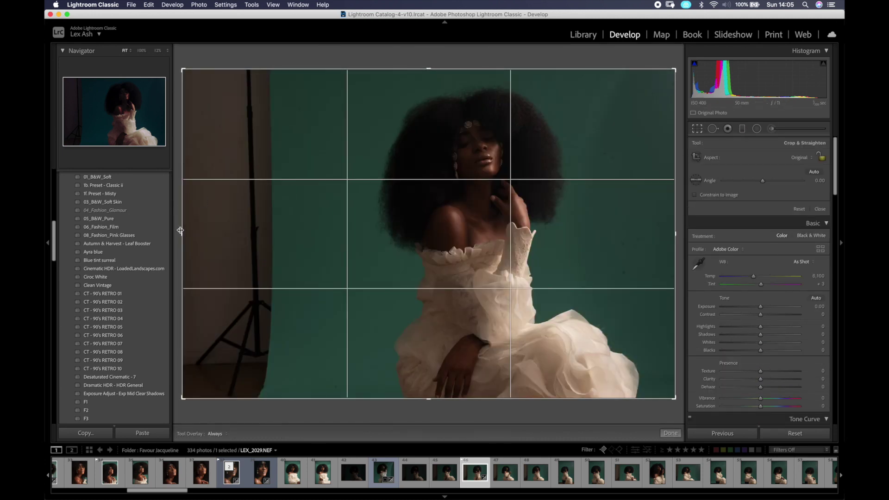
drag(182, 233, 258, 239)
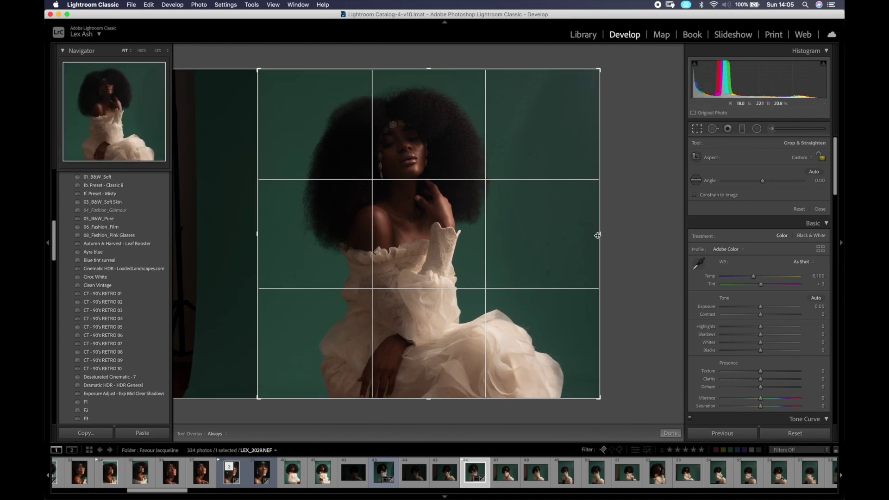
drag(597, 235, 583, 241)
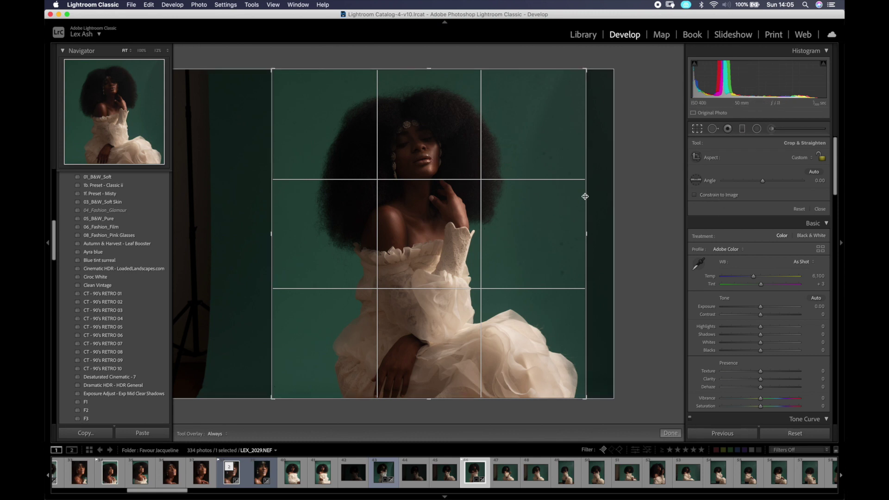
click(672, 433)
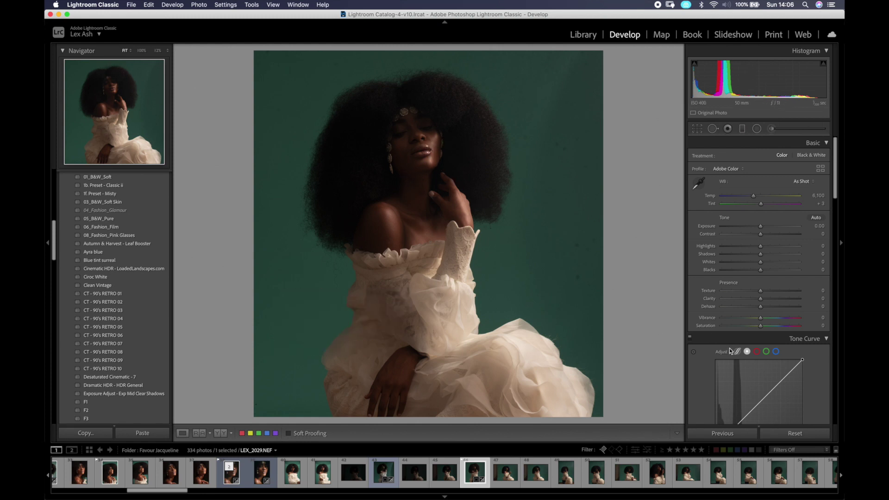
Set the tone values to Blacks +32, Shadows +50, Highlights +25 and Whites +13.
scroll(731, 352, down, 5)
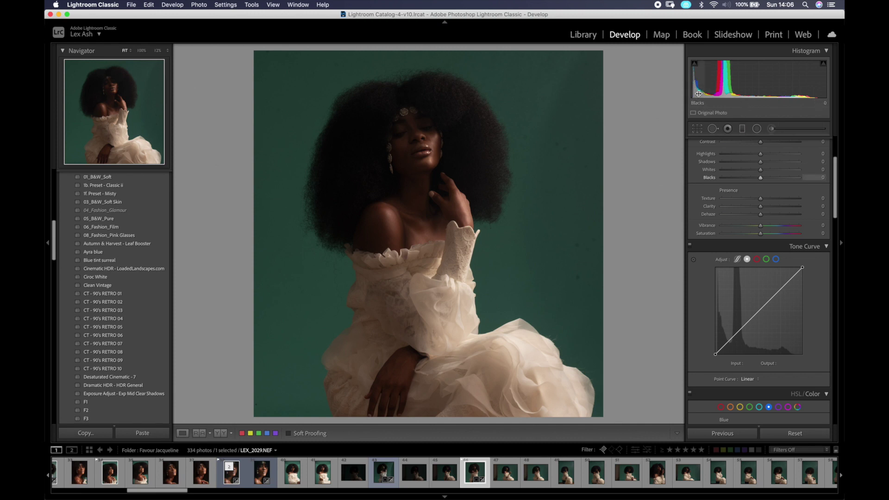
drag(701, 79, 716, 78)
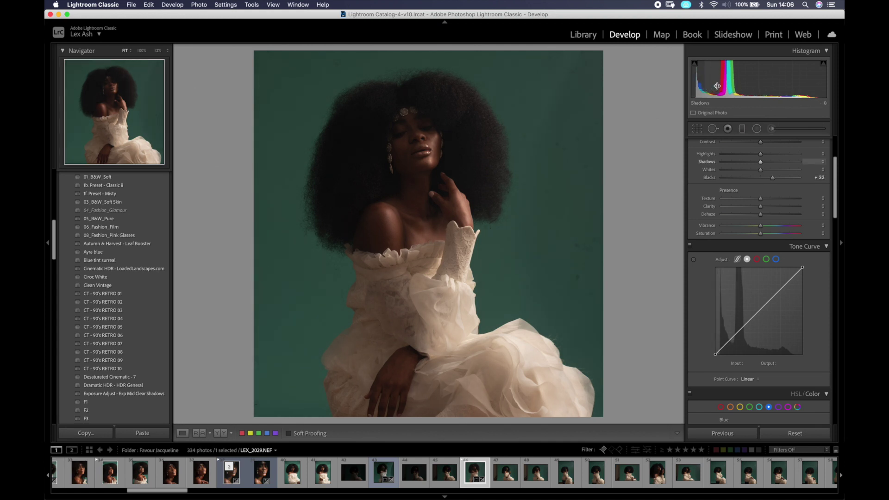
drag(731, 79, 743, 79)
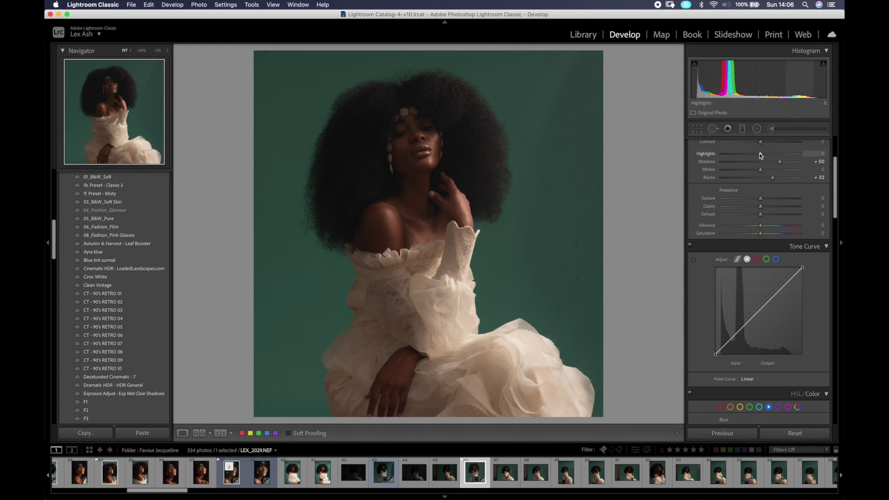
drag(760, 154, 769, 157)
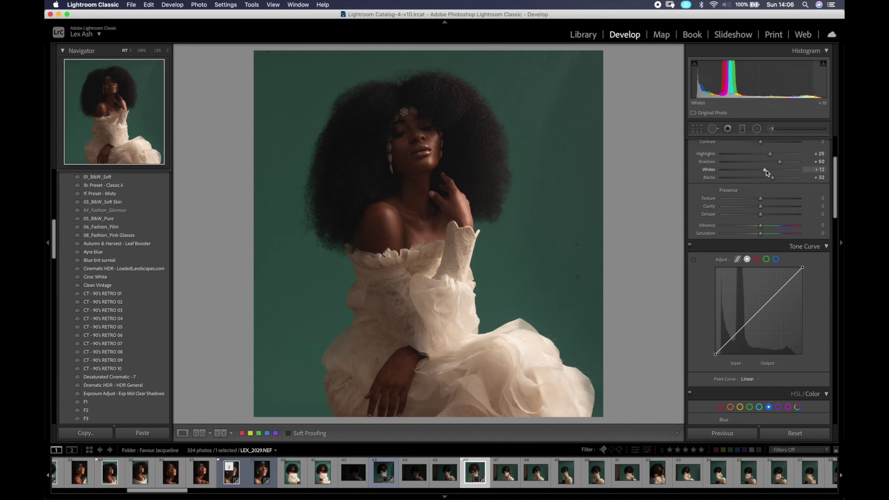
Set the presence values to Clarity +16, Dehaze +12, Vibrance +7 and Saturation -11.
click(765, 207)
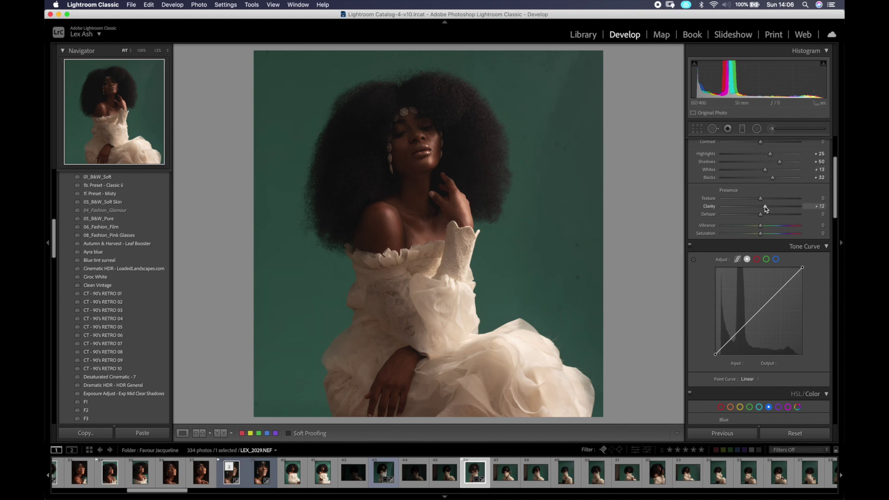
drag(765, 208, 811, 206)
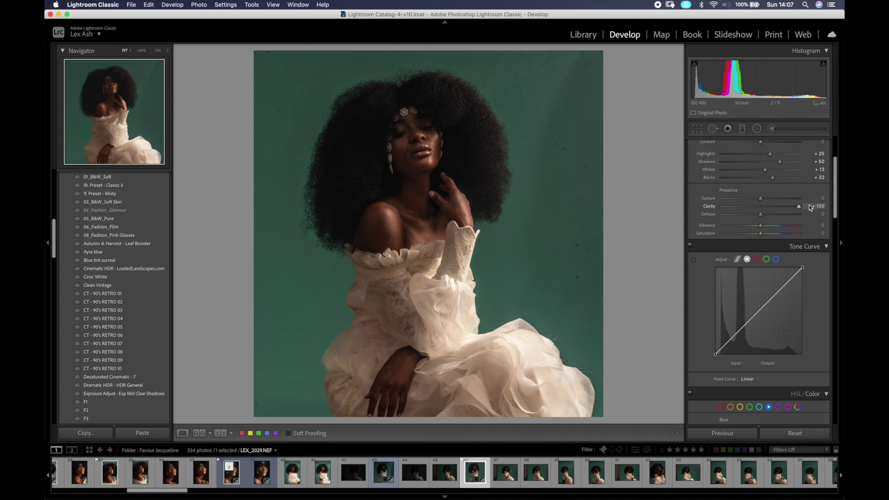
drag(799, 206, 767, 217)
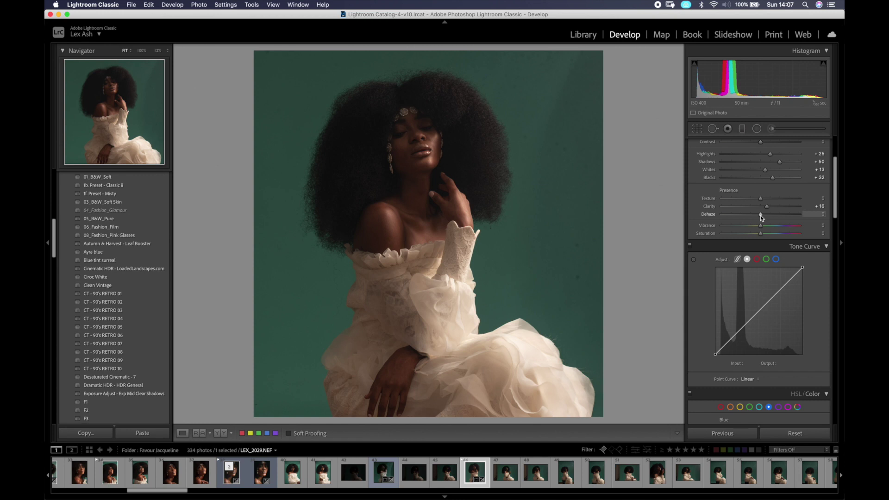
key(comma)
drag(762, 215, 764, 217)
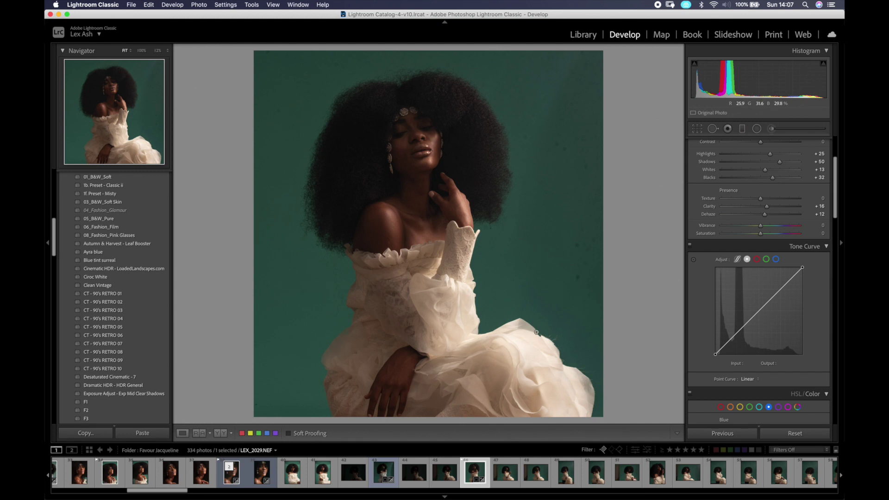
click(756, 233)
drag(759, 227, 761, 228)
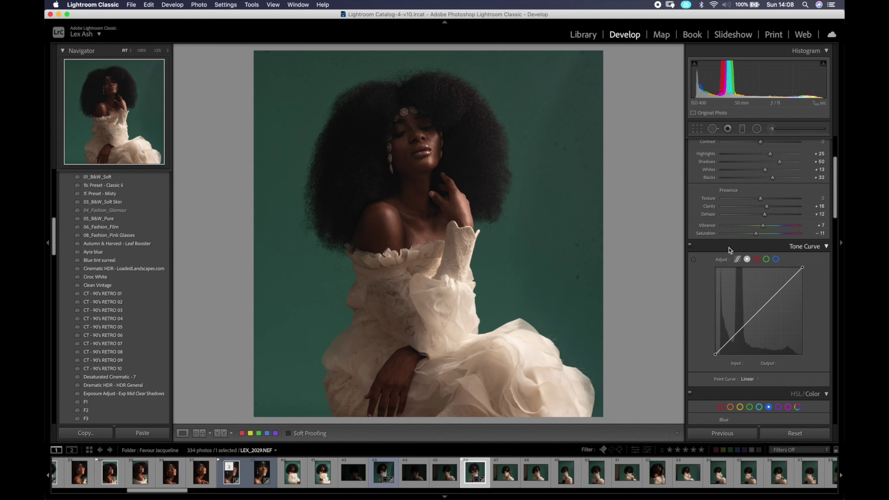
Shift the Aqua hue to +45 in the HSL/Color adjustments to turn the green backdrop bluer.
scroll(741, 380, down, 5)
scroll(741, 380, down, 5)
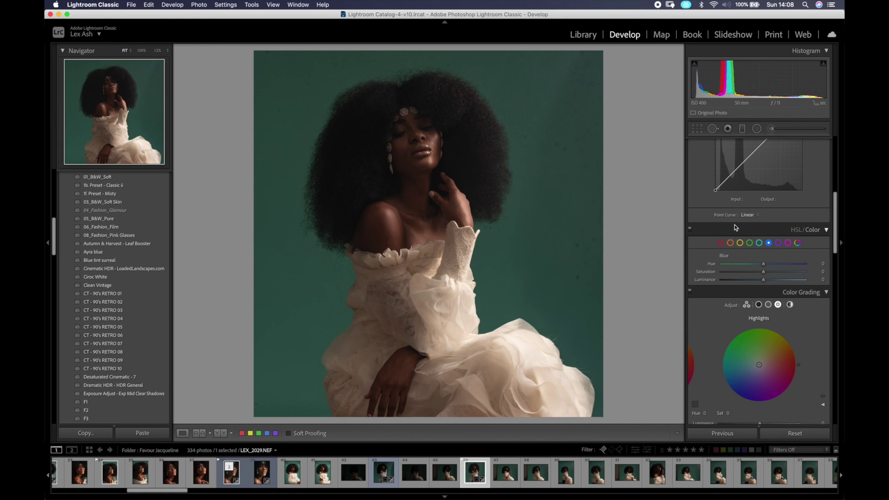
scroll(734, 224, up, 5)
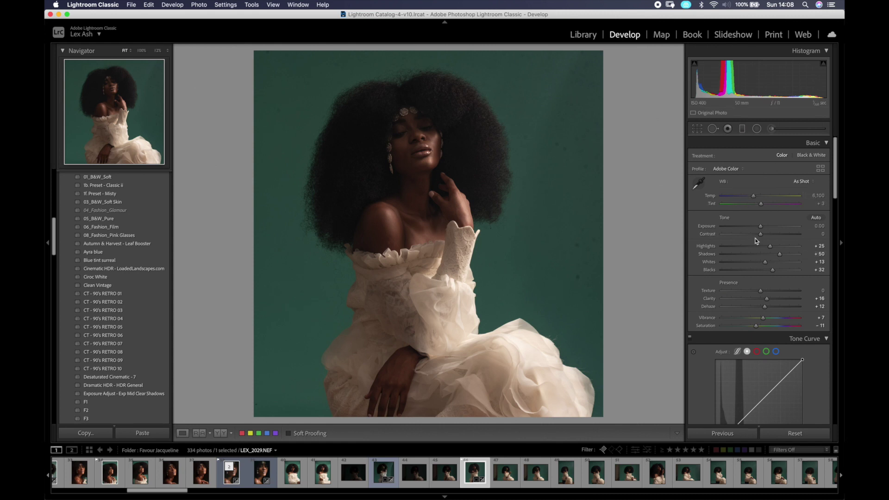
scroll(754, 238, down, 2)
scroll(755, 241, down, 12)
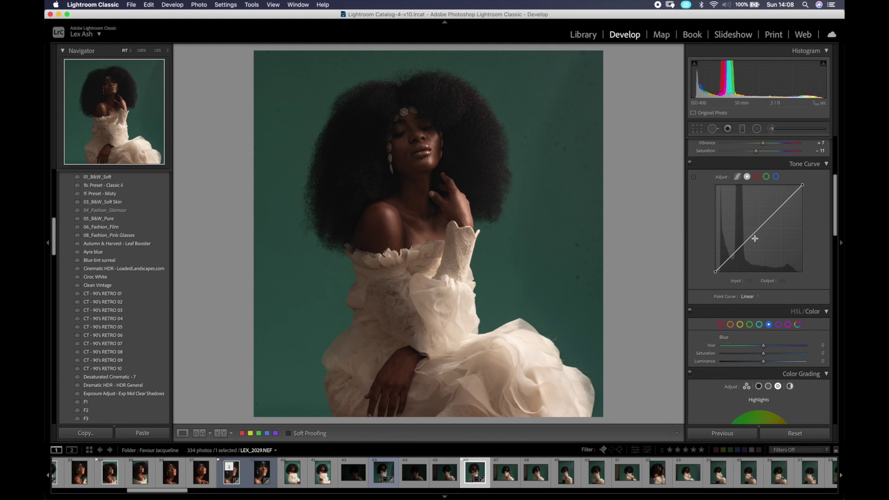
scroll(756, 240, down, 1)
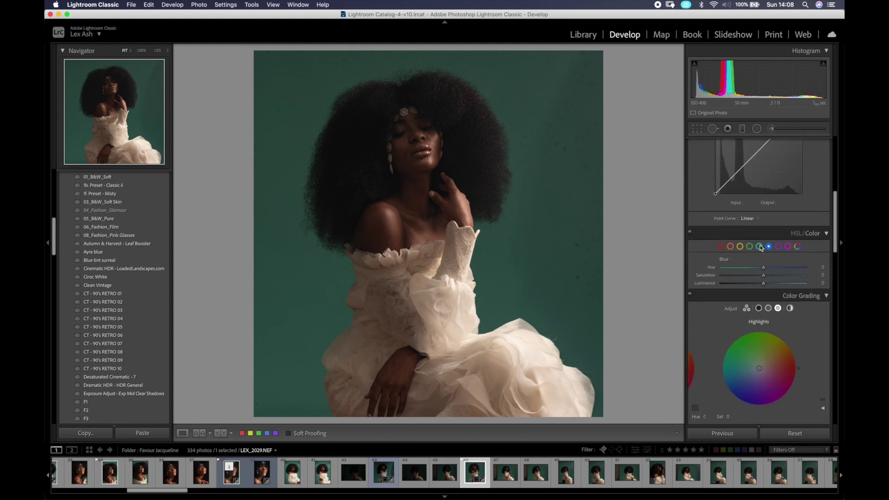
click(758, 246)
drag(763, 267, 783, 272)
Compare the edited photo with its Before version several times, ending on the edited view.
key(backslash)
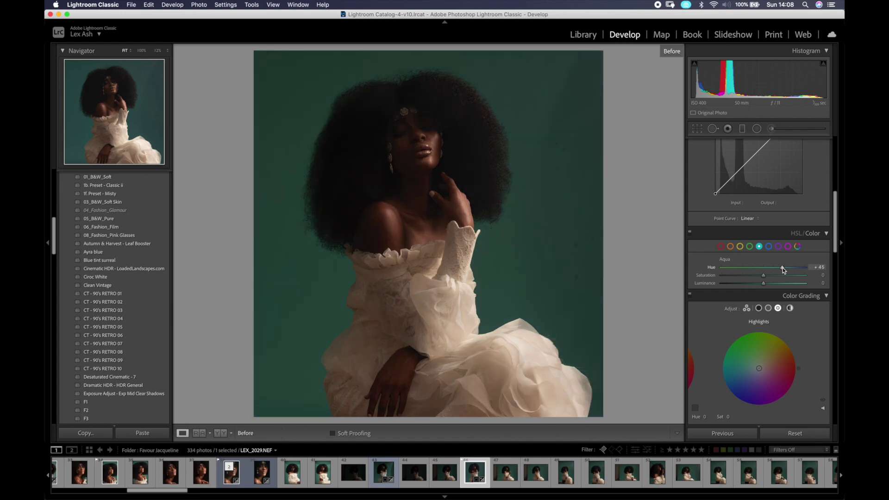
key(backslash)
key(backslash)
key(backslash)
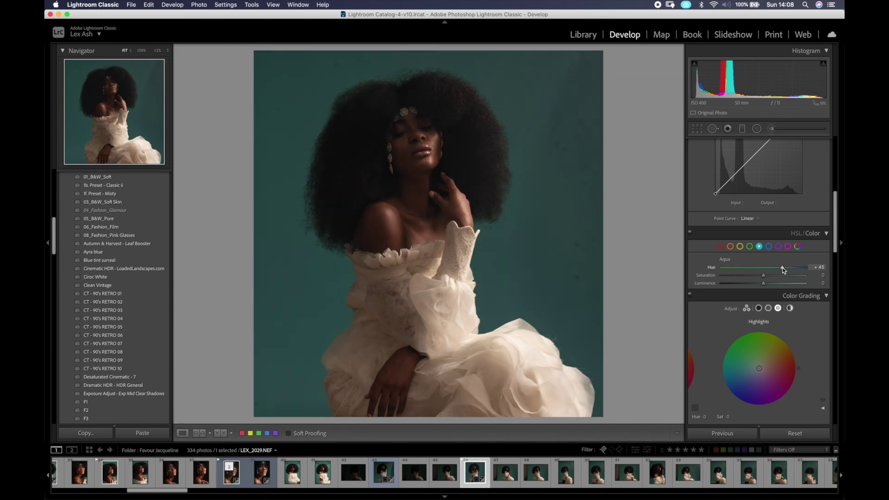
key(backslash)
key(backslash)
key(backslash)
key(backslash)
key(backslash)
key(backslash)
key(backslash)
key(backslash)
Set the Aqua luminance to +25 and slightly lower the Aqua saturation.
mouse_move(764, 283)
mouse_down()
mouse_move(783, 284)
mouse_move(774, 291)
mouse_up()
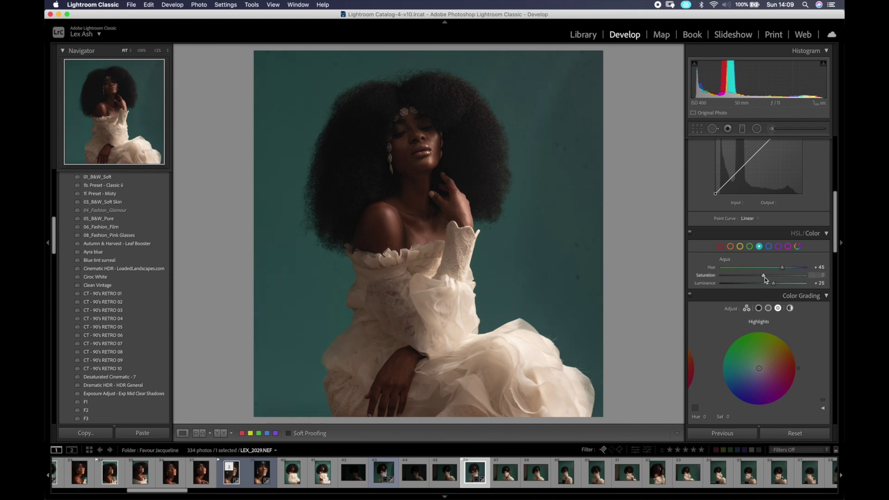
mouse_move(762, 276)
mouse_down()
mouse_move(744, 280)
mouse_move(758, 283)
mouse_up()
Set the Orange saturation to -10 to mute the skin tones.
click(730, 246)
drag(762, 277, 760, 279)
drag(762, 279, 761, 277)
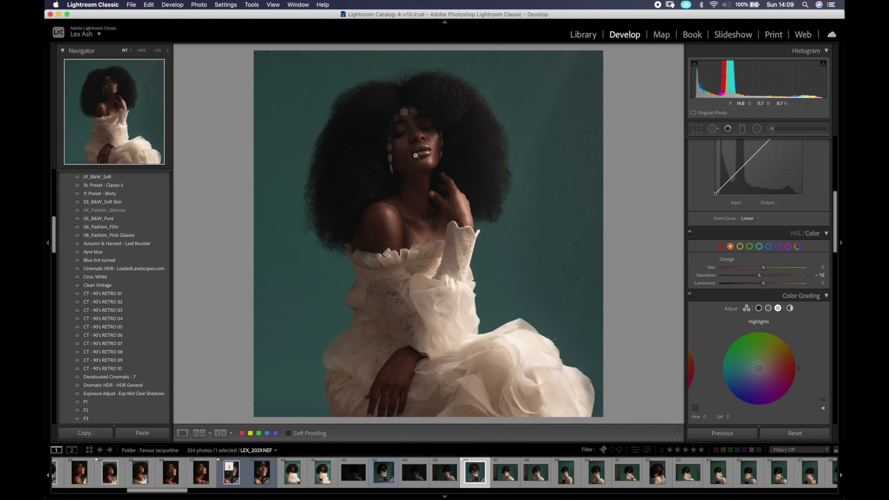
Zoom to 100% on the model's face and check the skin tones against the HSL/Color adjustments.
click(419, 164)
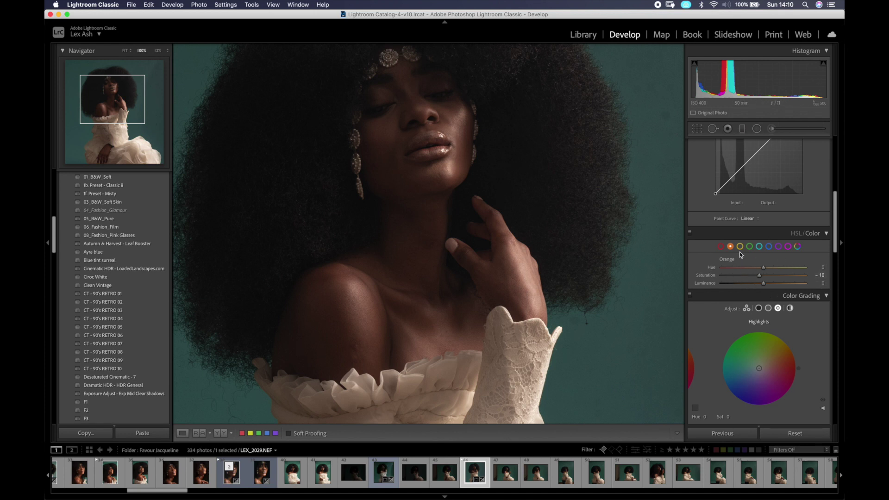
scroll(740, 252, up, 3)
scroll(740, 252, down, 6)
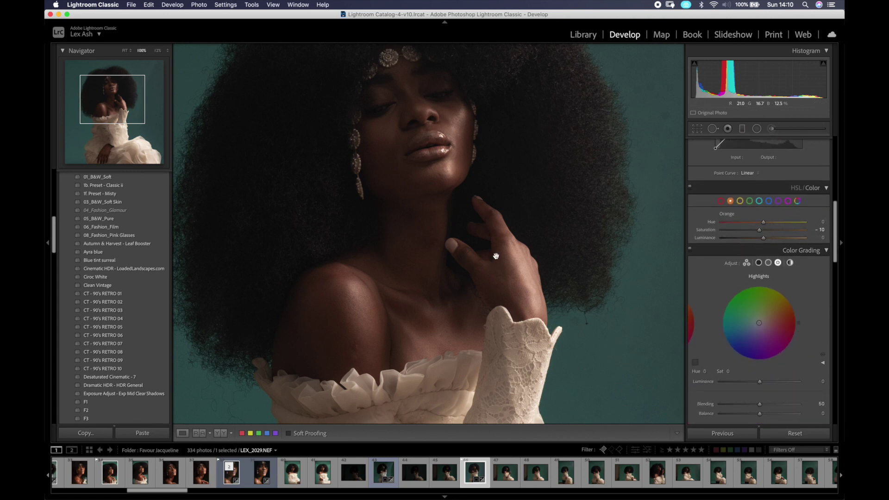
click(690, 190)
Sharpen the photo with Amount 76, Radius 1.6 and Masking 43, and check the model's face at 100%.
scroll(698, 262, down, 12)
scroll(700, 265, down, 5)
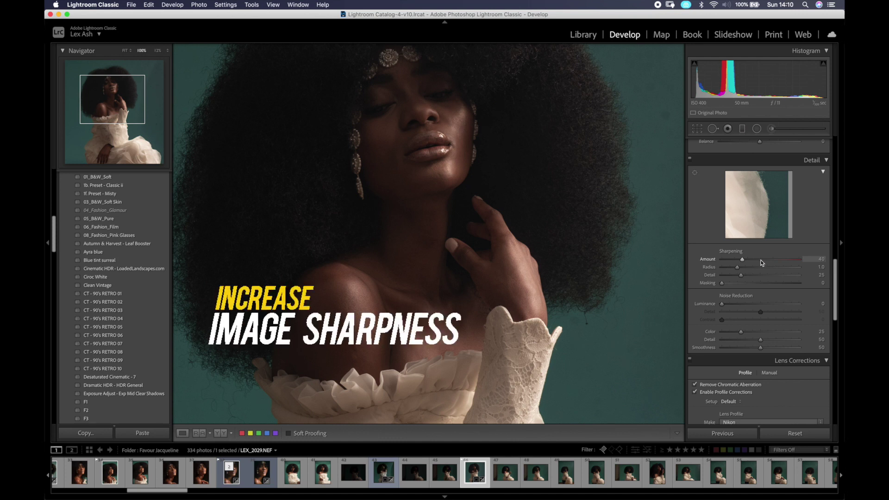
click(760, 261)
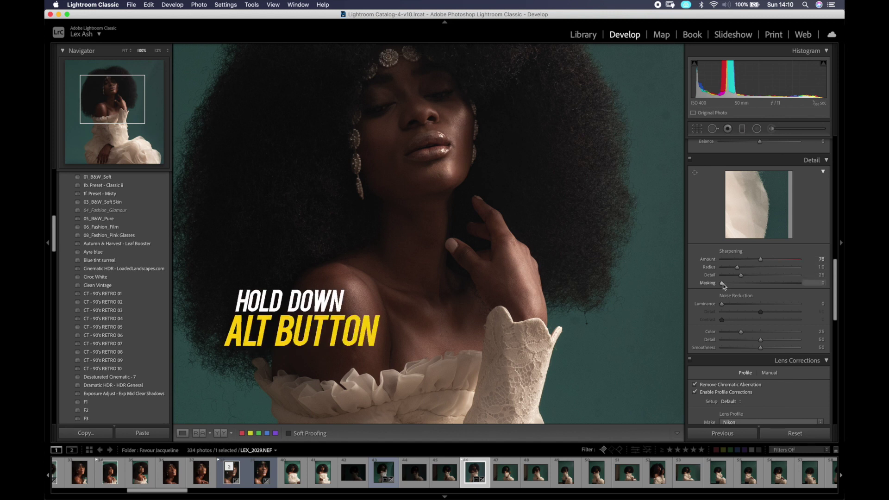
drag(723, 283, 745, 271)
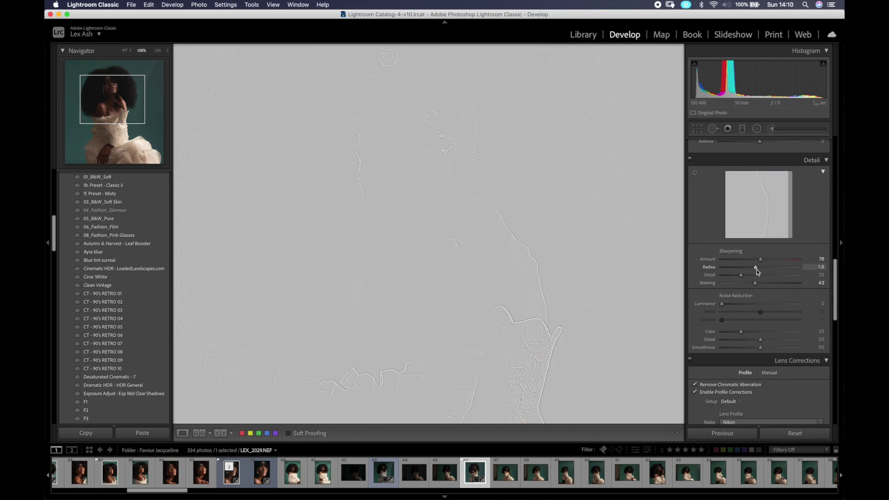
drag(757, 272, 757, 271)
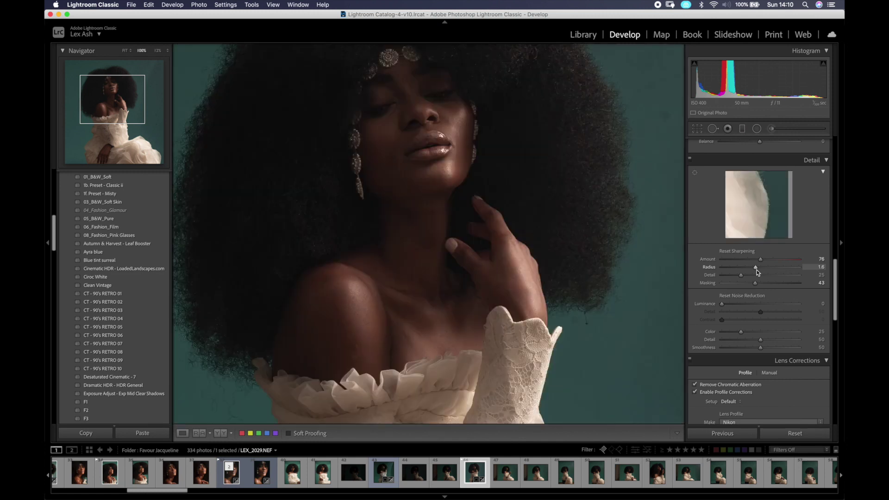
click(440, 170)
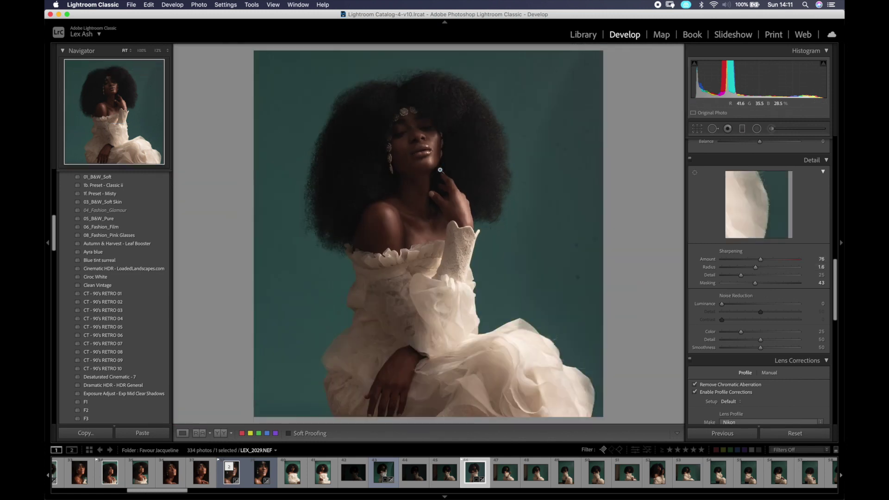
click(427, 162)
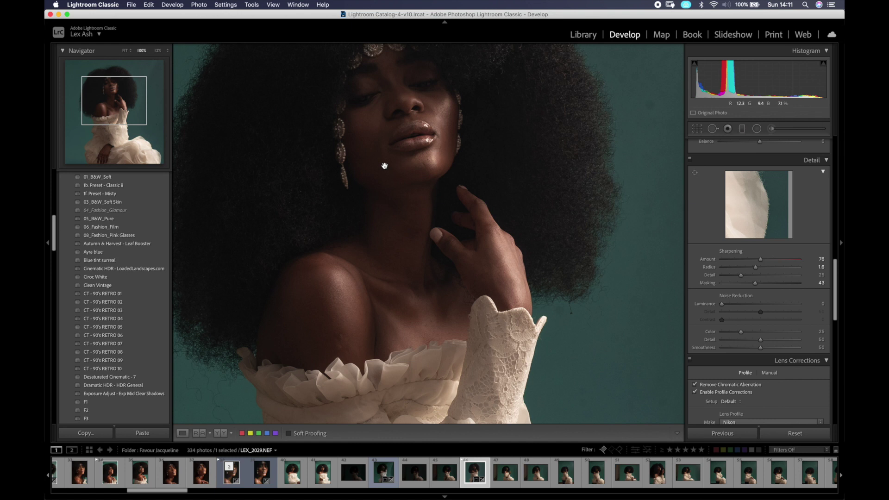
click(412, 165)
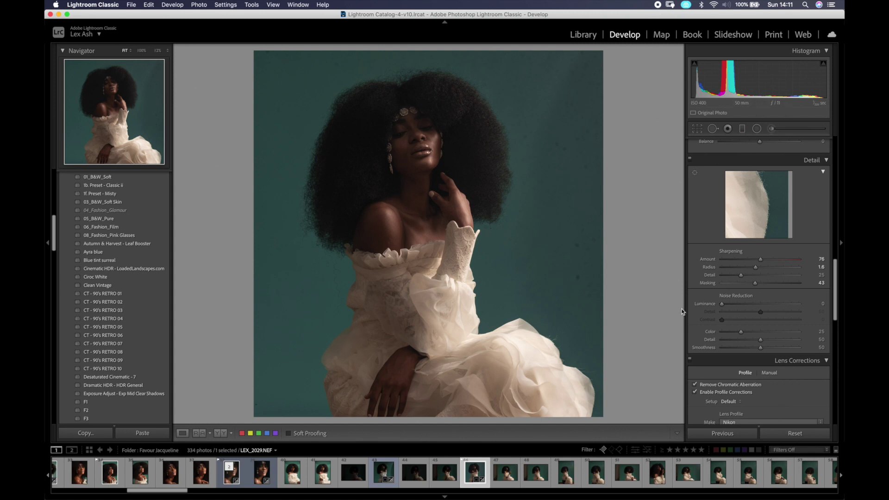
drag(723, 304, 724, 305)
Neutralise the white balance by sampling the white skirt of the dress with the White Balance Selector.
scroll(718, 231, down, 10)
scroll(733, 288, down, 3)
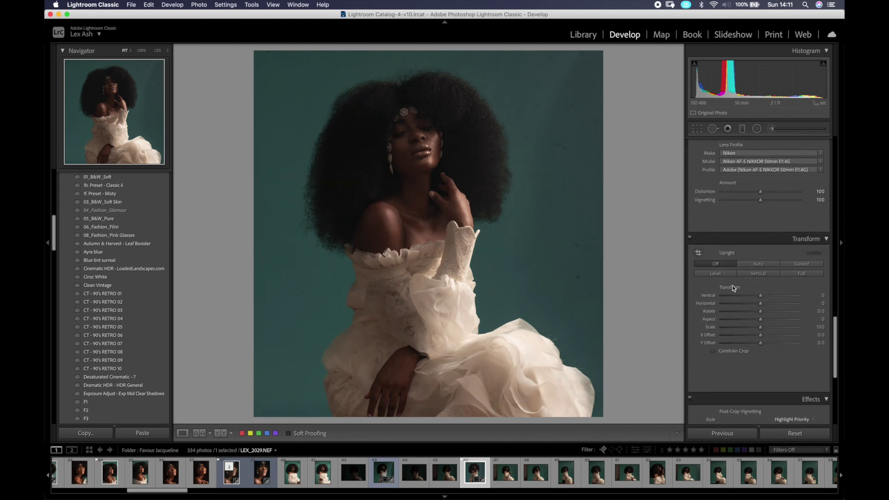
scroll(733, 288, down, 5)
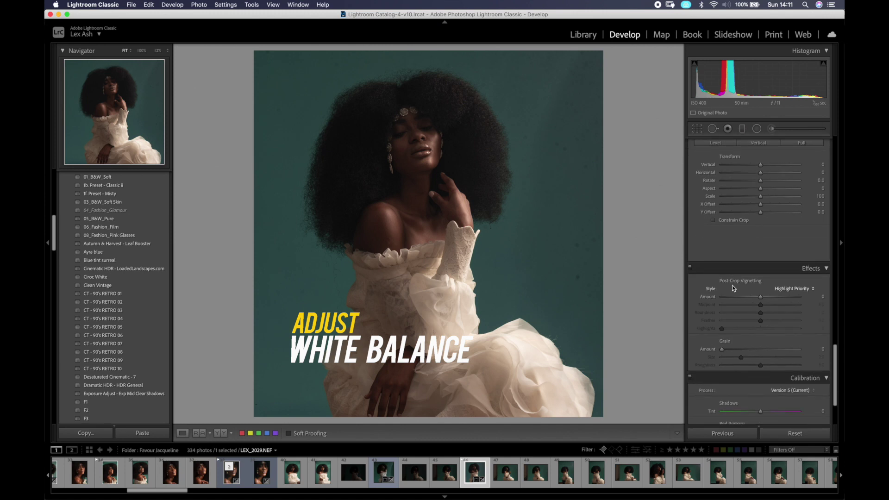
mouse_move(746, 182)
scroll(746, 180, up, 15)
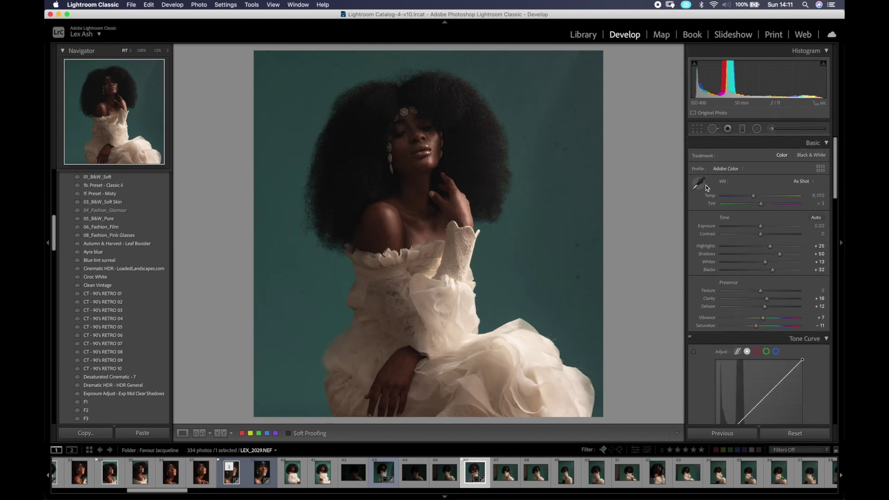
click(700, 184)
click(698, 186)
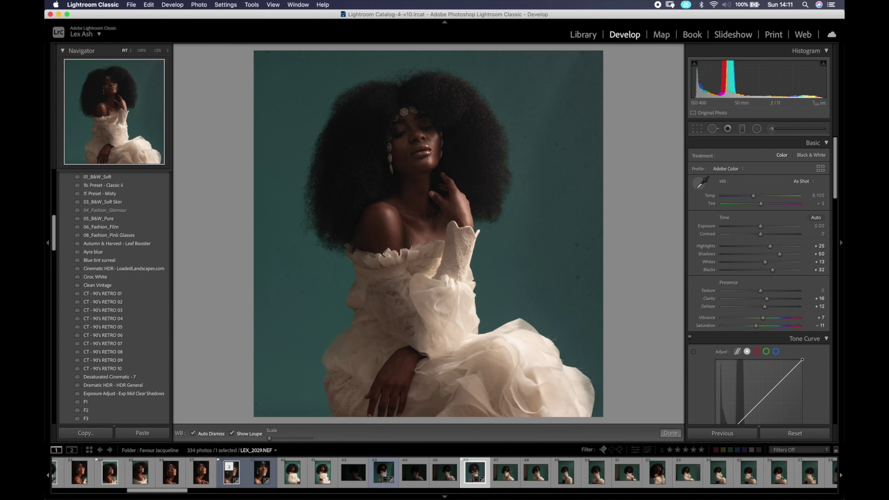
click(498, 357)
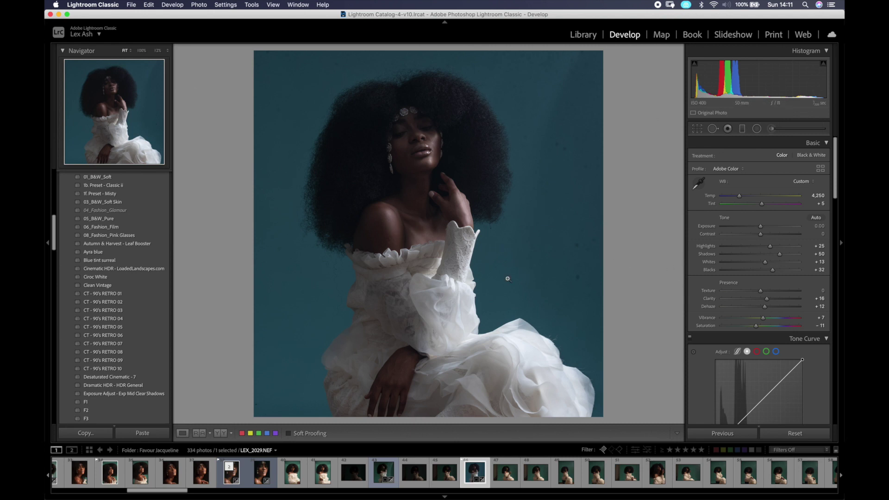
Shift the Orange hue to +24 while inspecting the model's skin at 100%.
click(388, 222)
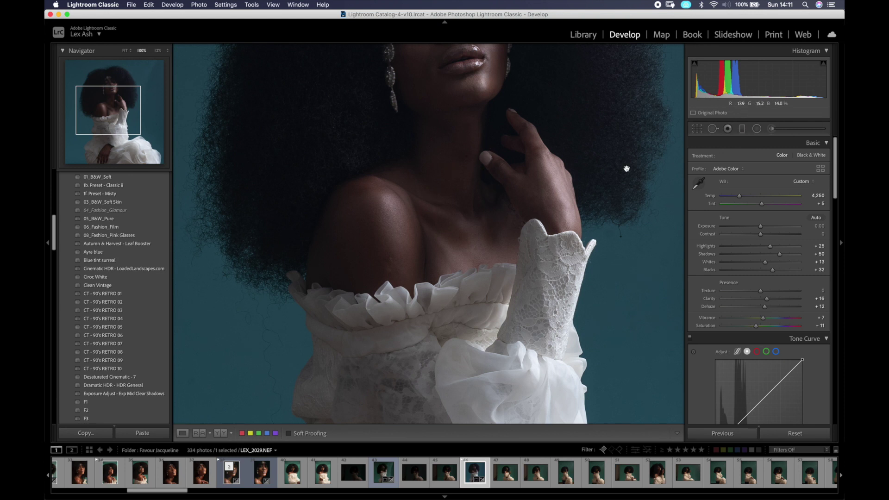
scroll(731, 254, down, 10)
scroll(731, 254, down, 1)
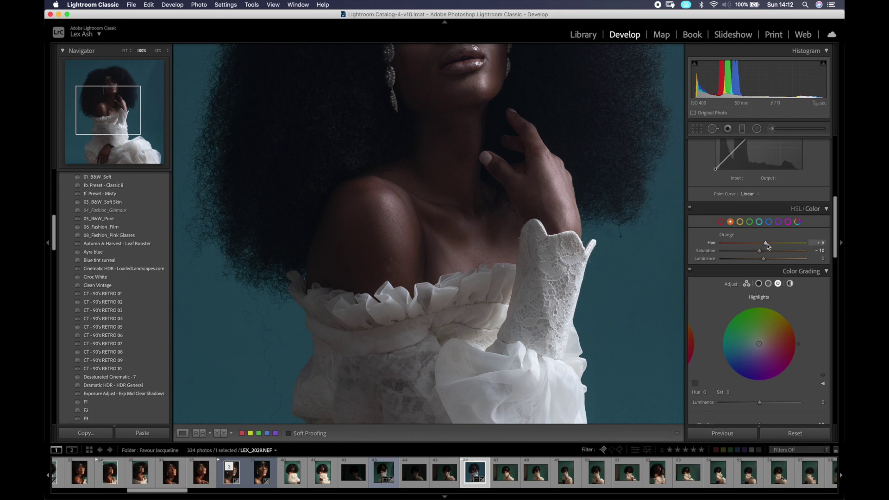
drag(769, 243, 773, 244)
scroll(735, 212, up, 5)
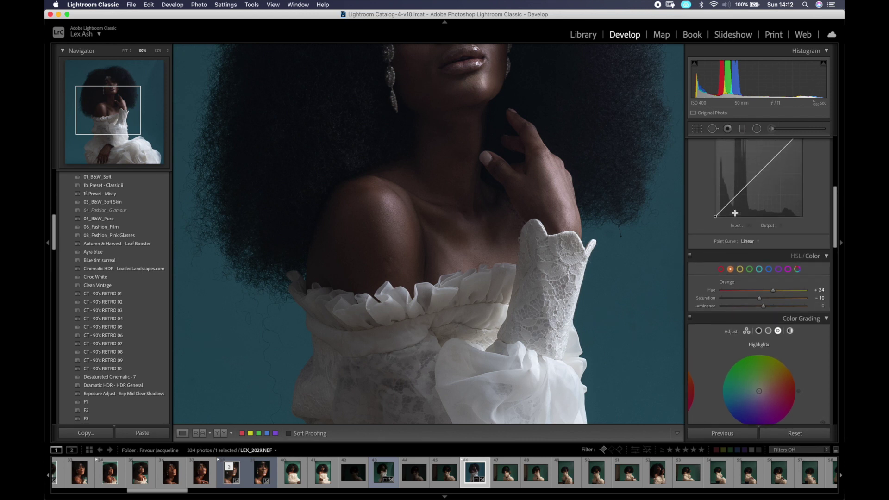
drag(513, 159, 486, 278)
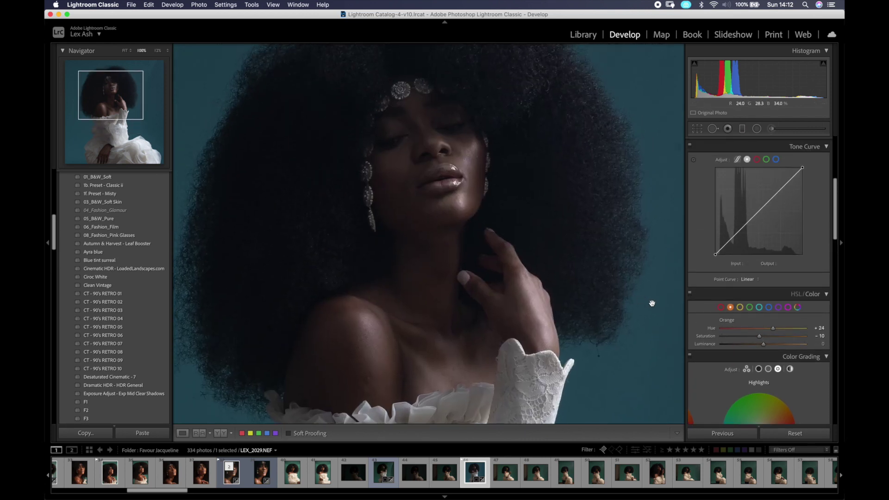
click(720, 308)
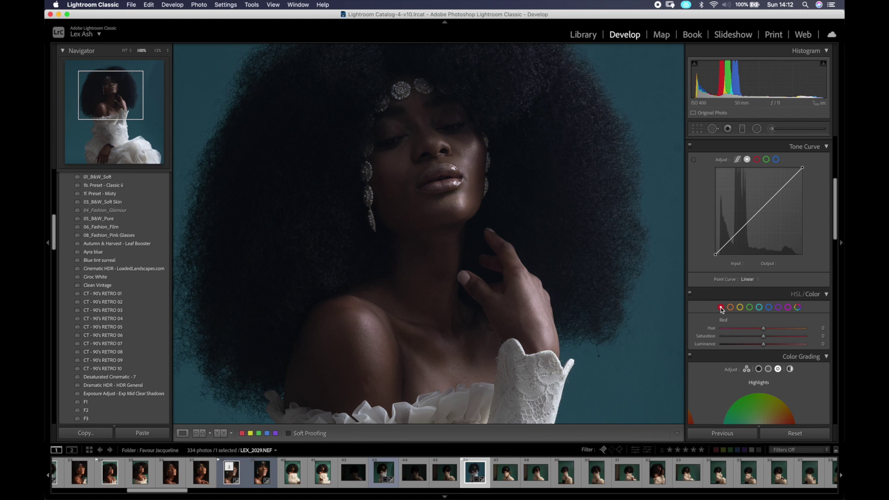
Fine-tune the white balance to a Temp of 5,002 and a Tint of +2.
scroll(752, 314, up, 10)
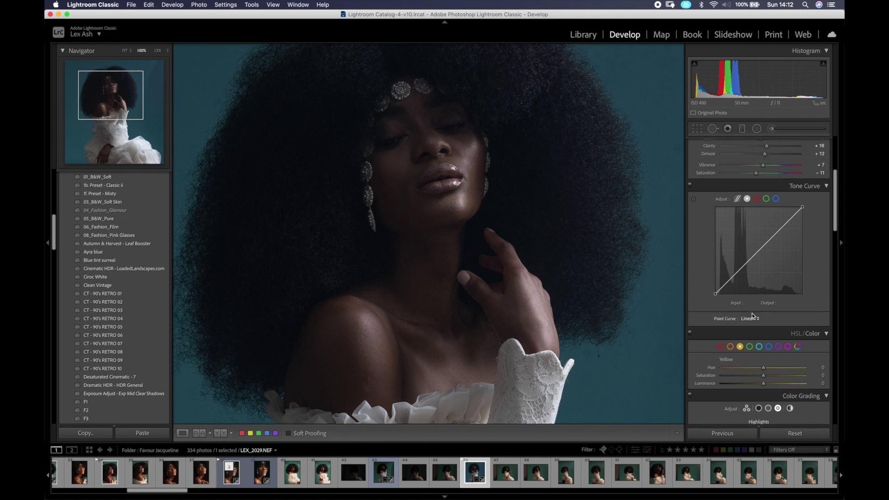
scroll(751, 313, up, 1)
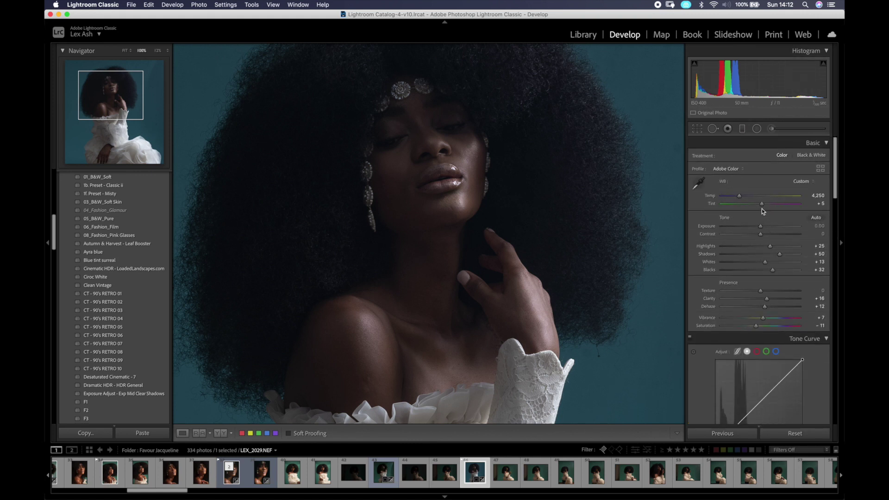
drag(761, 204, 757, 204)
click(640, 187)
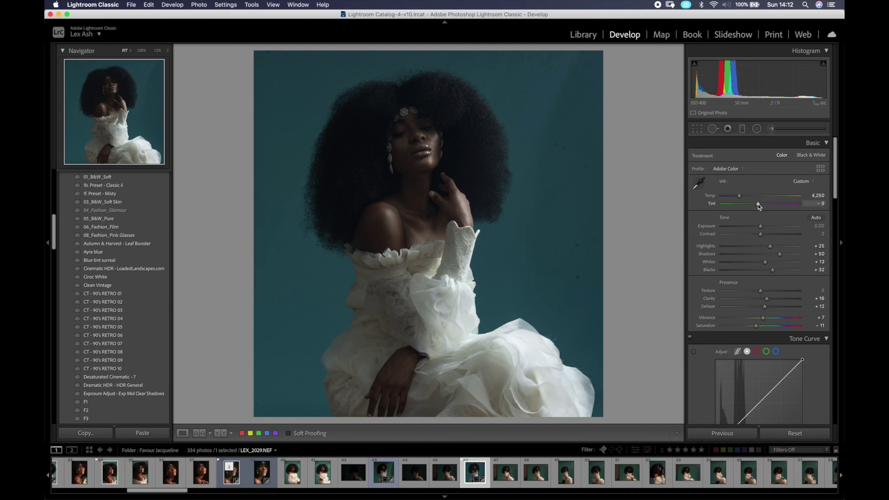
drag(758, 203, 762, 204)
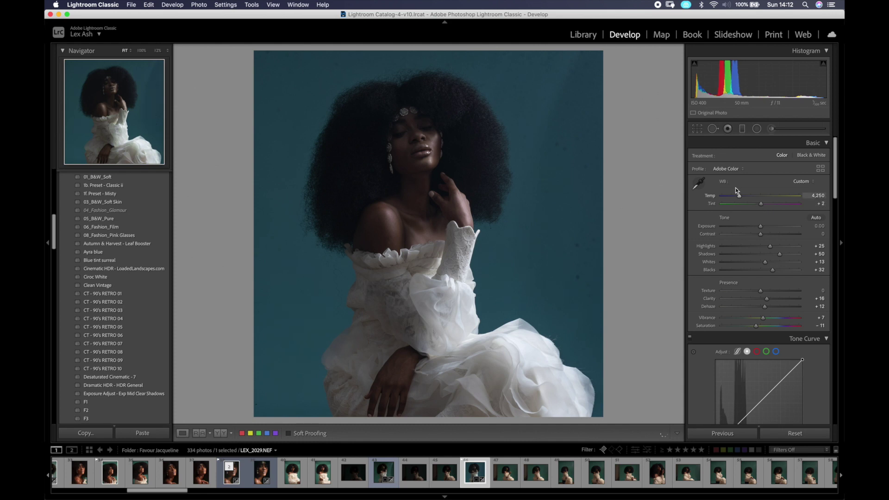
drag(743, 198, 746, 200)
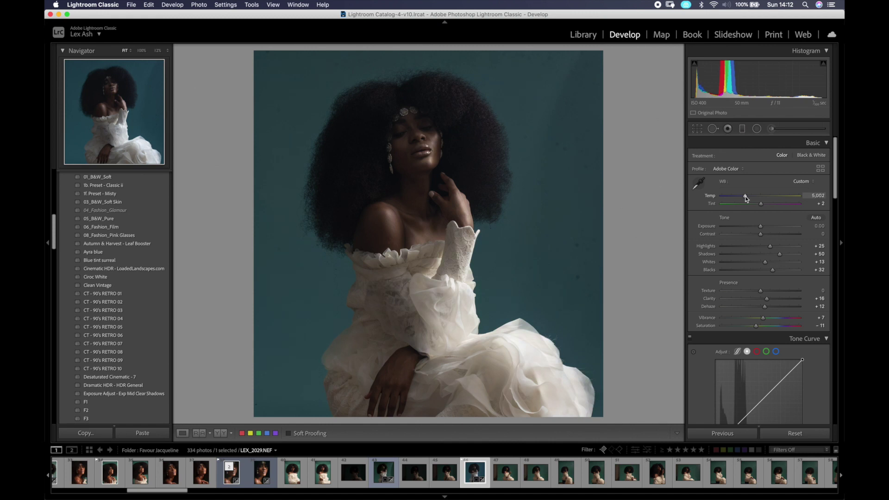
Set the Orange hue to +11 and check the skin tones on the model's face.
scroll(752, 222, down, 5)
scroll(758, 260, up, 3)
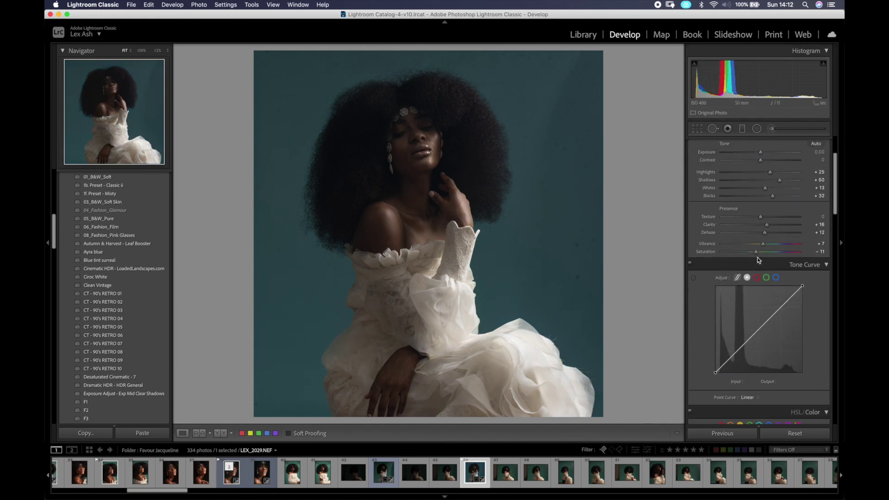
scroll(758, 259, down, 2)
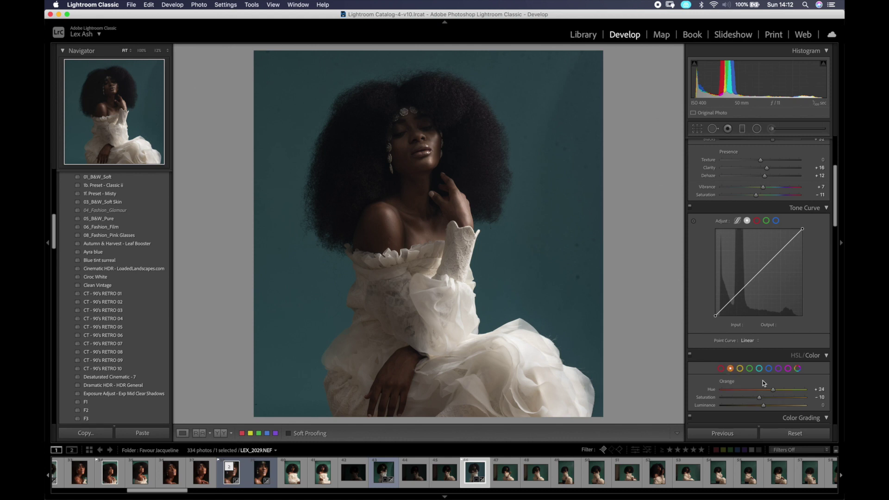
drag(773, 390, 767, 393)
click(417, 144)
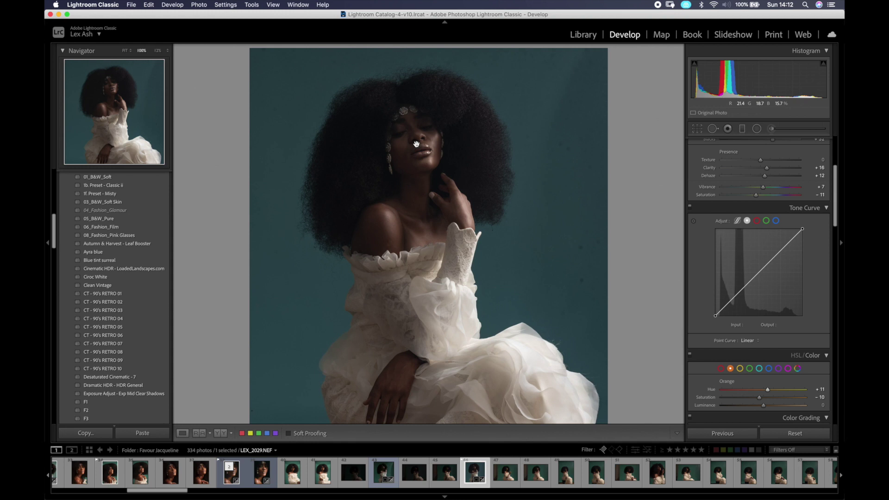
click(416, 144)
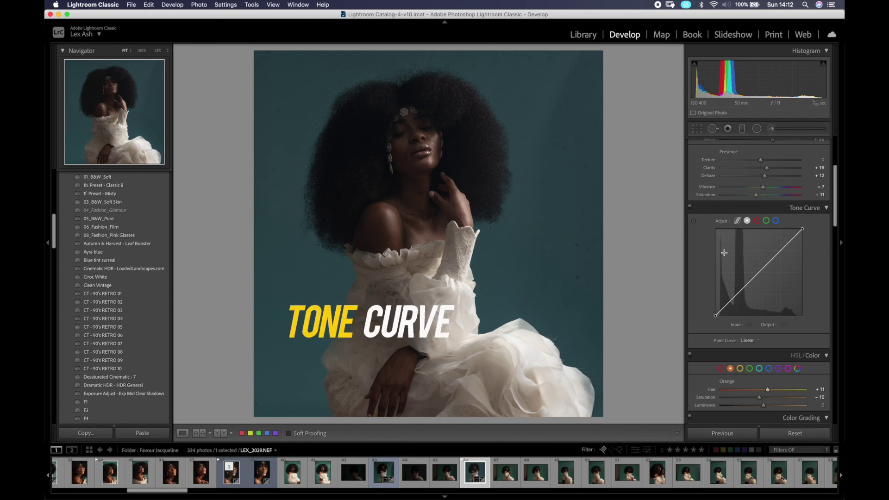
Switch Color Grading to the three-way view of midtones, shadows and highlights.
scroll(724, 278, down, 5)
scroll(726, 275, down, 3)
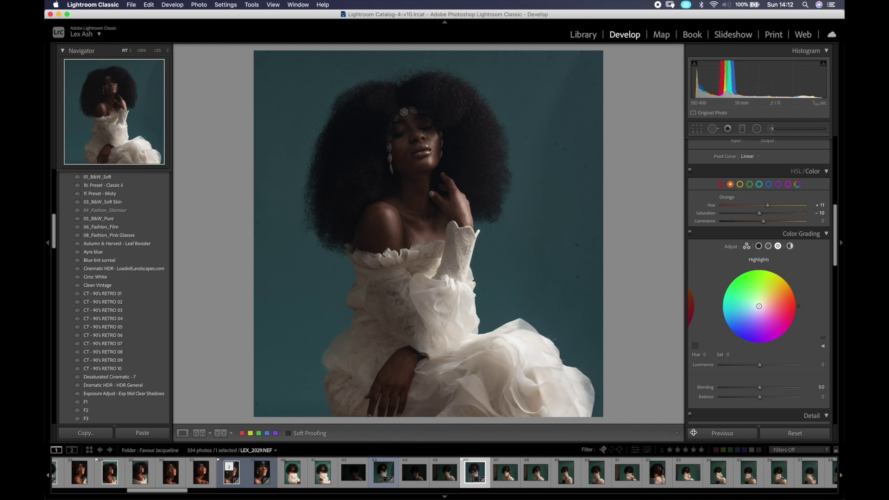
click(758, 246)
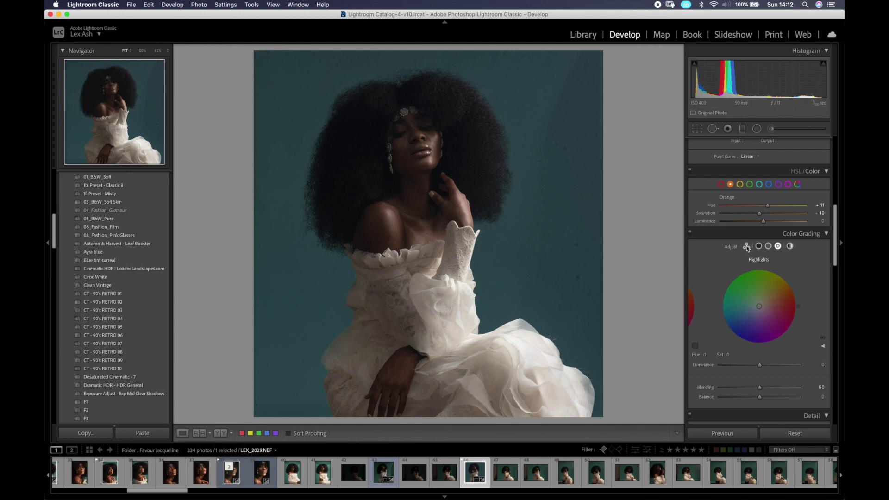
click(746, 247)
Move the tone curve's black point to input 8, output 1, and raise its midpoint from input 128 to output 140.
scroll(734, 241, up, 3)
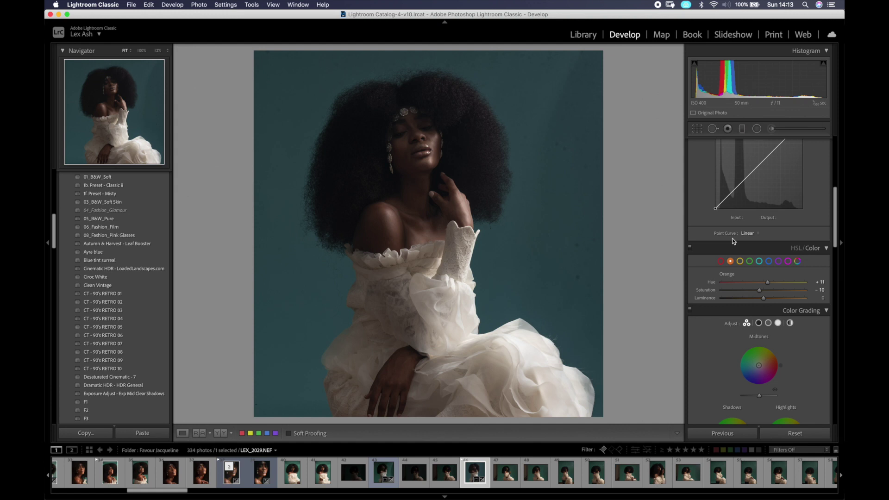
scroll(745, 228, up, 1)
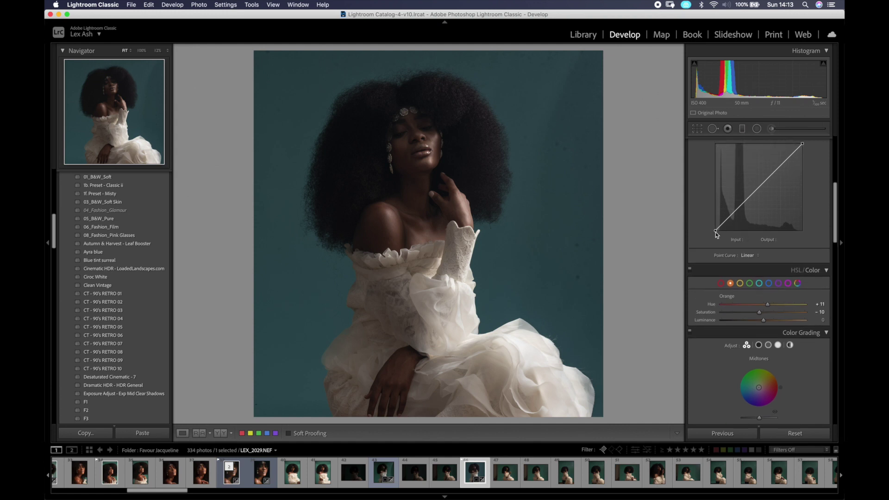
drag(716, 234, 718, 230)
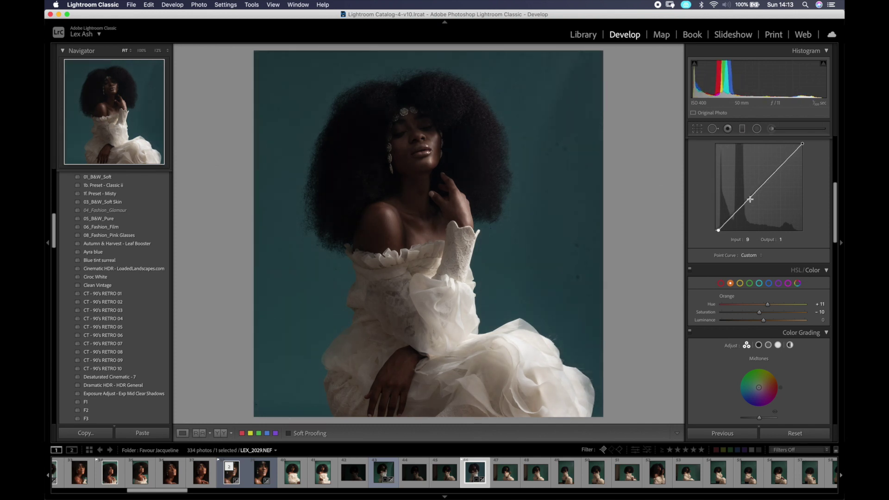
drag(759, 188, 760, 185)
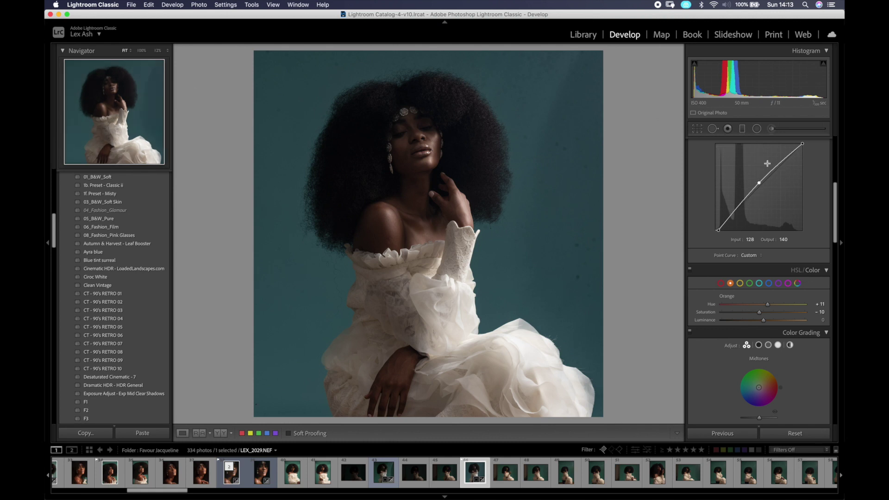
Lower the tone curve's white point to output 234 at input 255.
drag(802, 146, 804, 153)
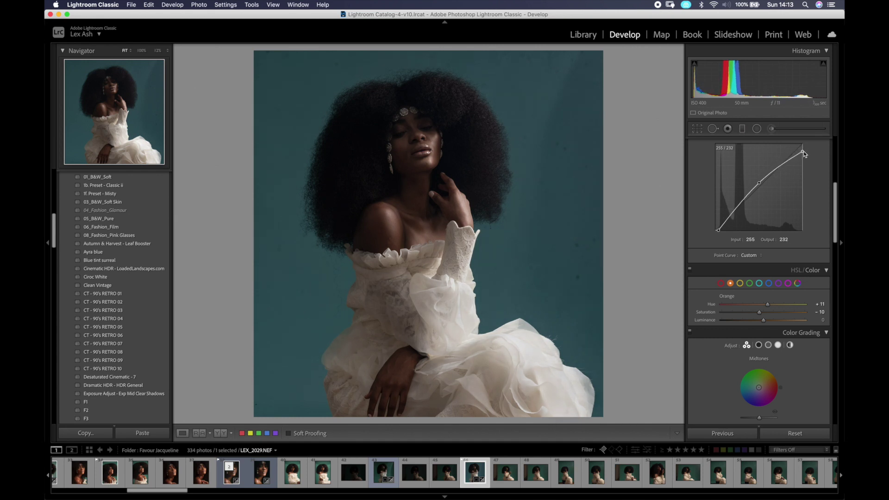
drag(804, 151, 802, 151)
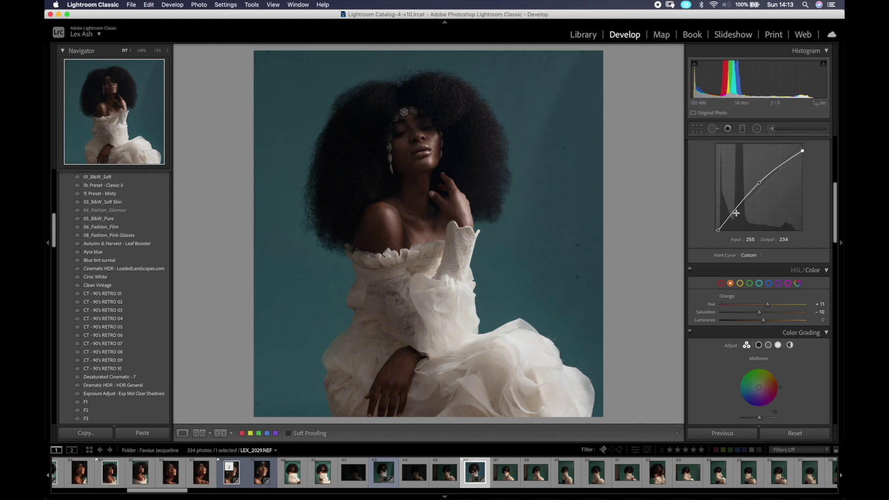
scroll(734, 206, up, 2)
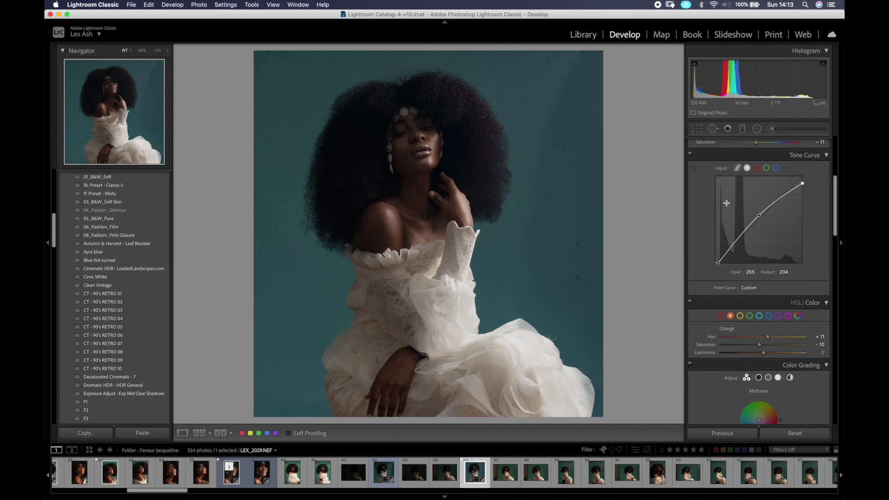
Add shadow, midtone and highlight points to the blue tone curve, set the shadow point to input 48, output 44, and preview without the curve.
click(778, 170)
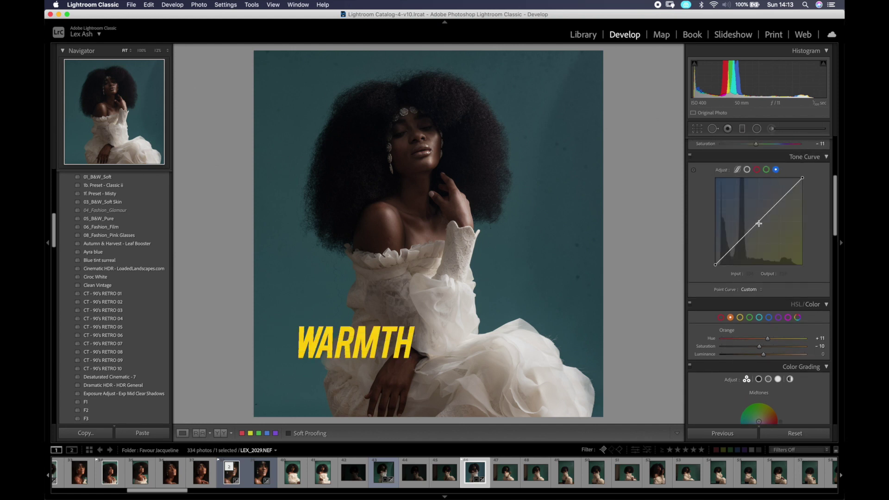
click(732, 250)
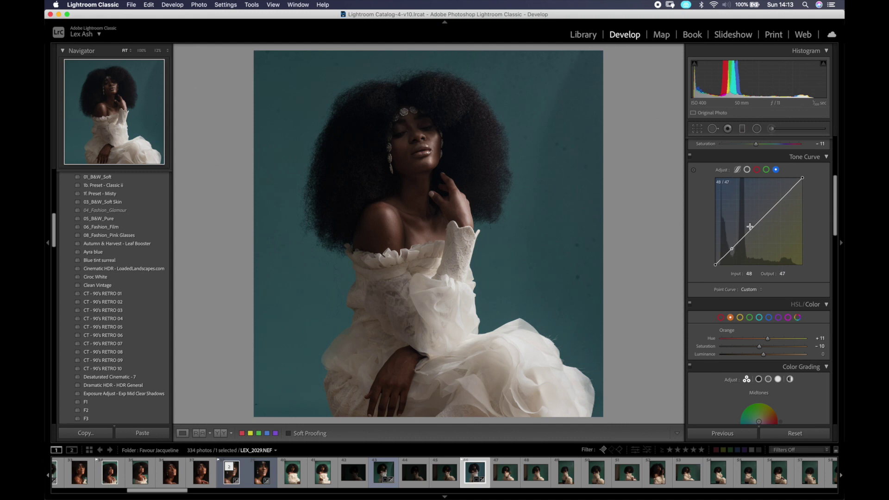
click(758, 222)
click(781, 196)
drag(732, 250, 732, 250)
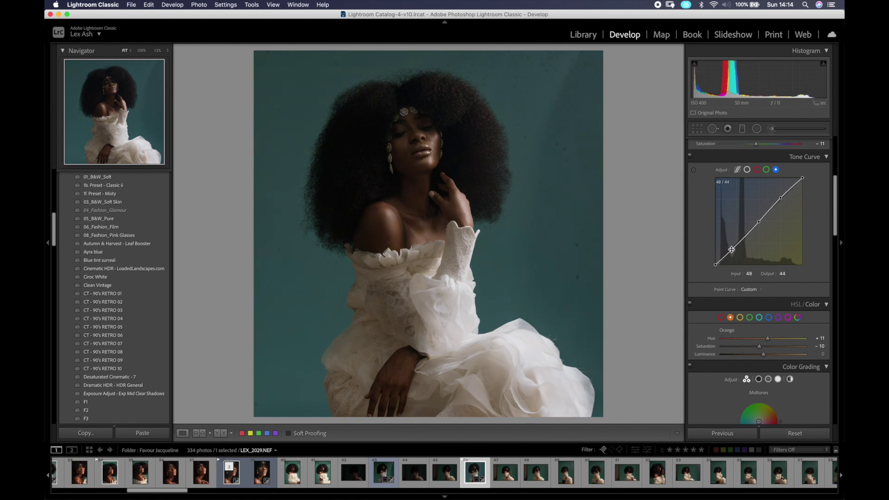
click(690, 157)
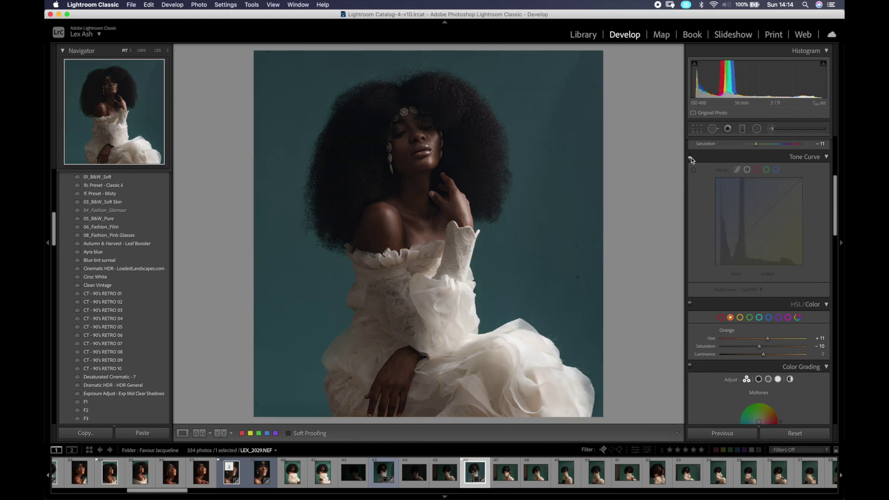
click(691, 158)
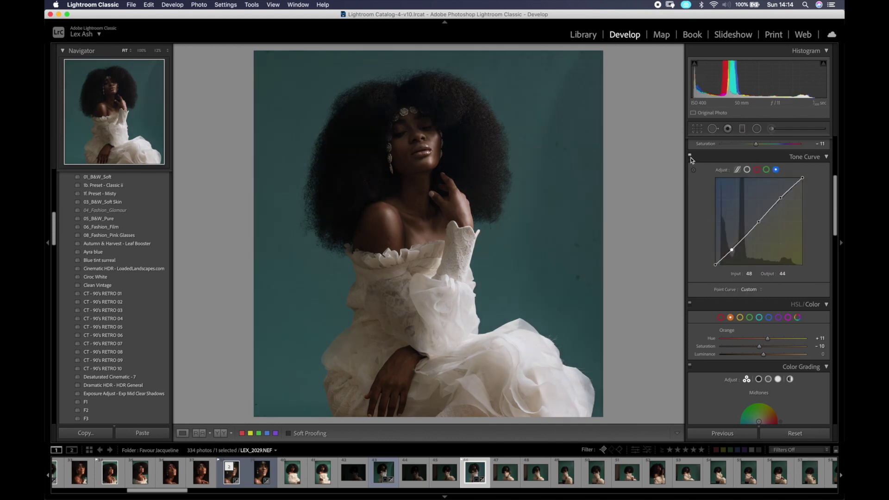
Fine-tune the highlight point on the blue channel's tone curve.
click(780, 199)
drag(781, 197, 779, 199)
drag(780, 199, 781, 200)
Add a midtone point at input 123, output 127 on the red tone curve and compare the photo with its original.
click(756, 169)
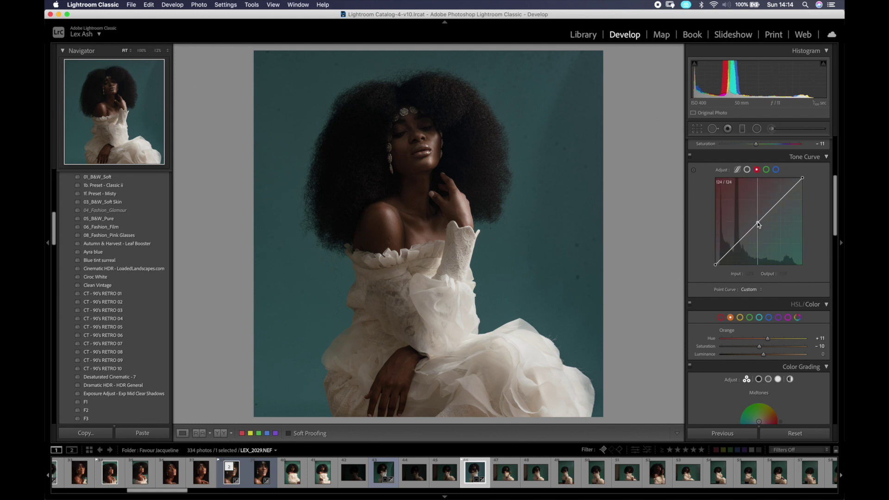
drag(757, 222, 757, 221)
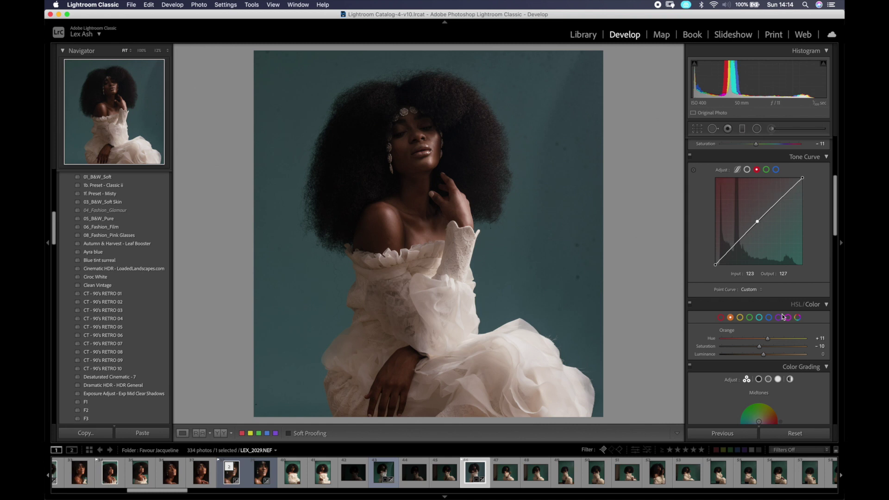
key(backslash)
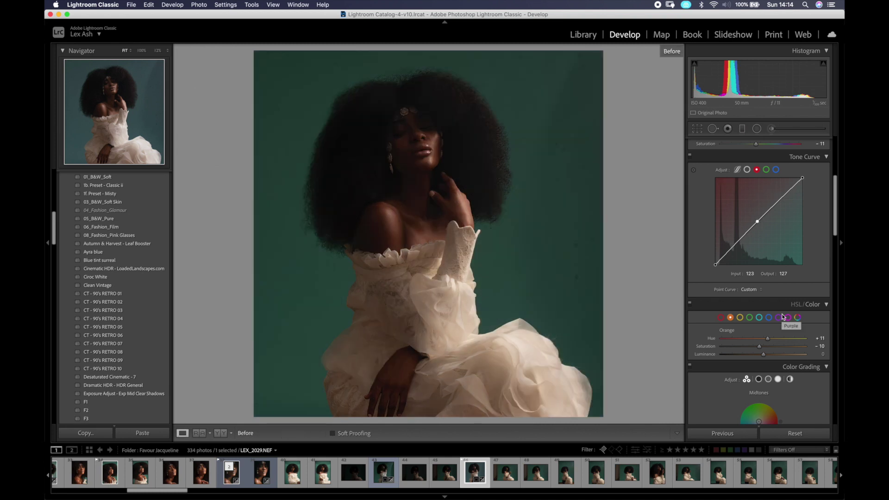
key(backslash)
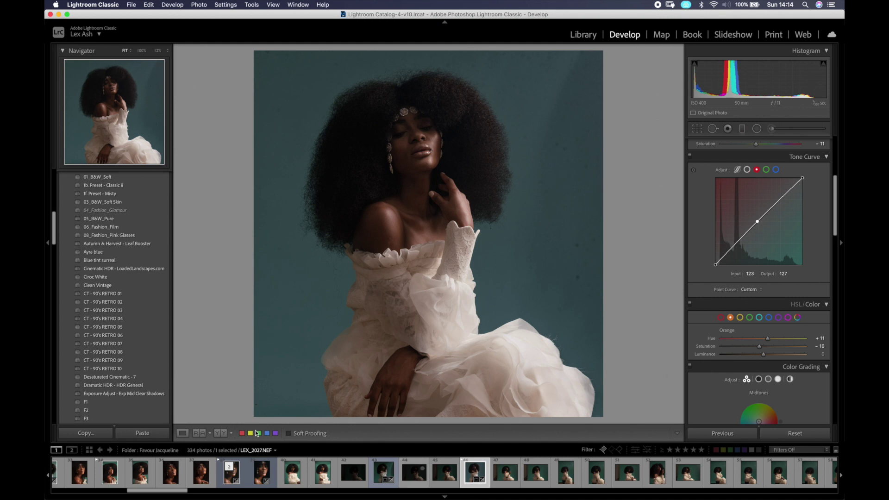
Compare before and after versions side by side and in both split views, and inspect the model's face at 100%.
click(217, 435)
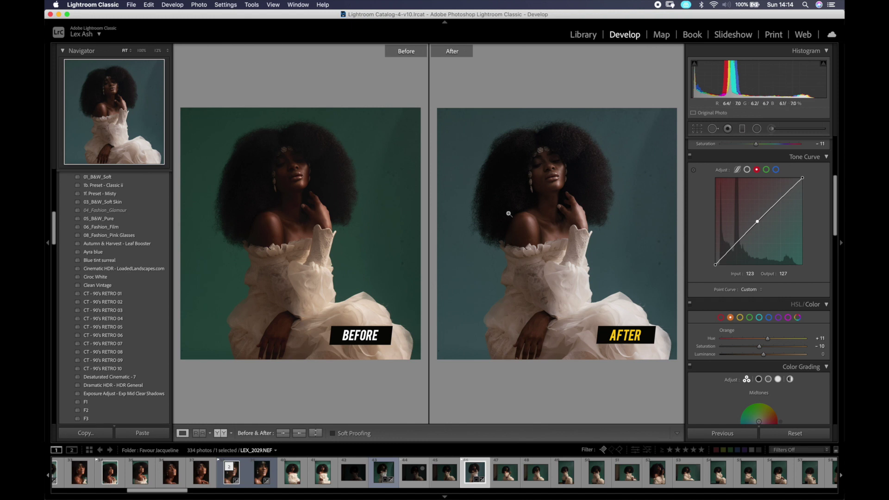
click(220, 435)
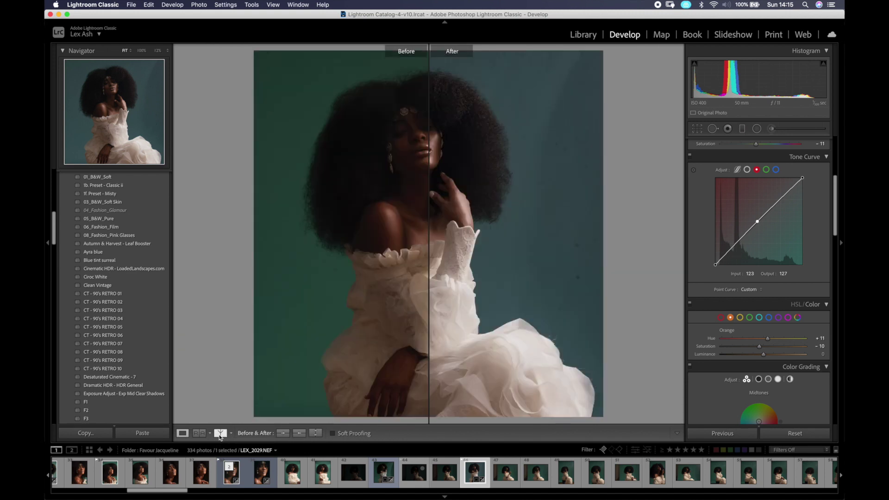
click(220, 434)
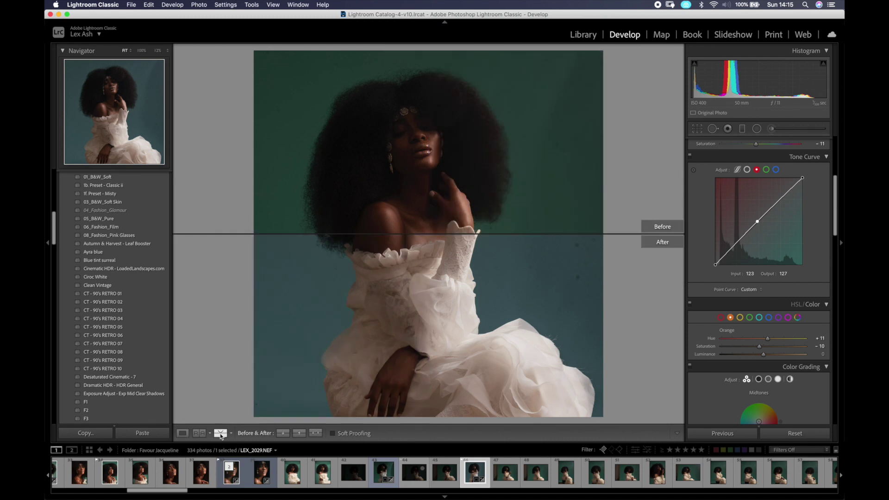
click(220, 435)
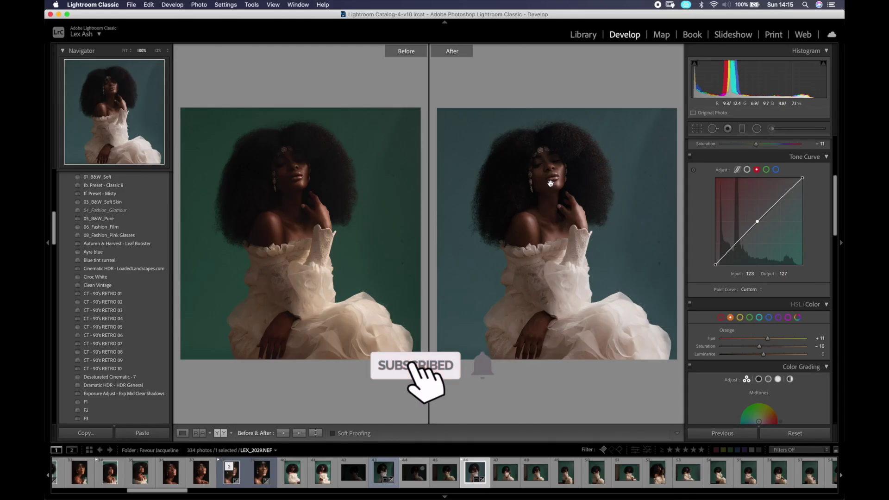
click(551, 184)
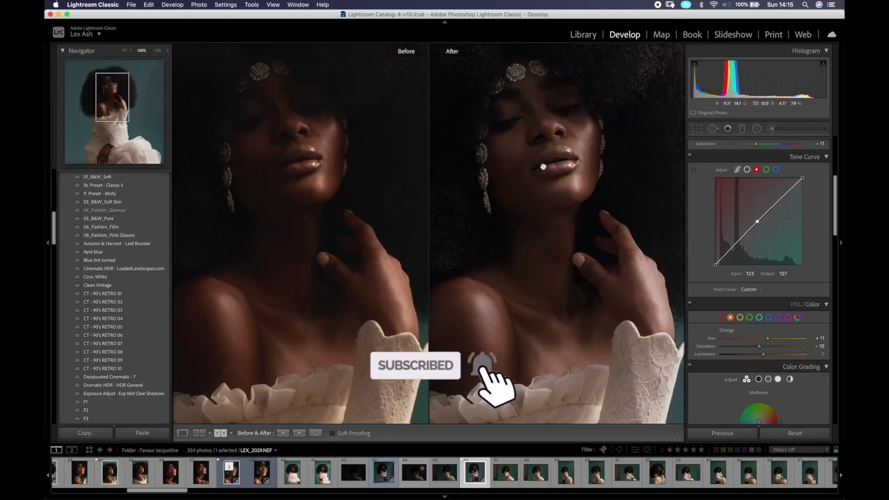
click(554, 211)
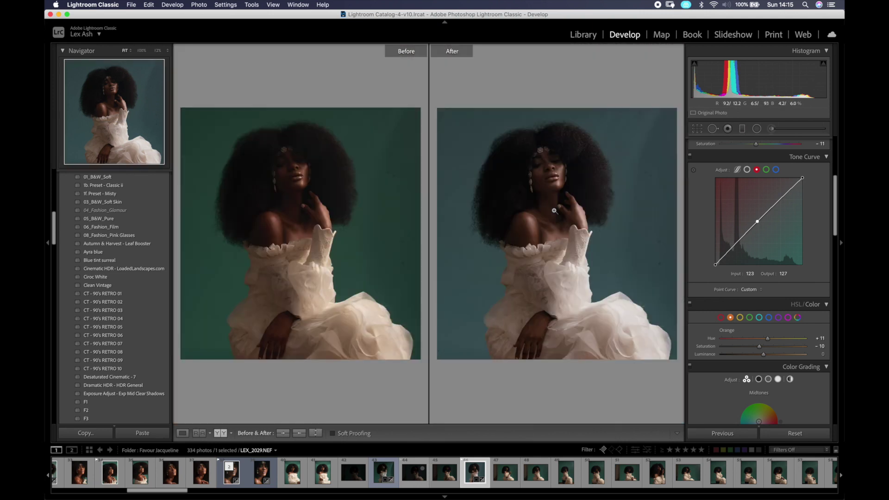